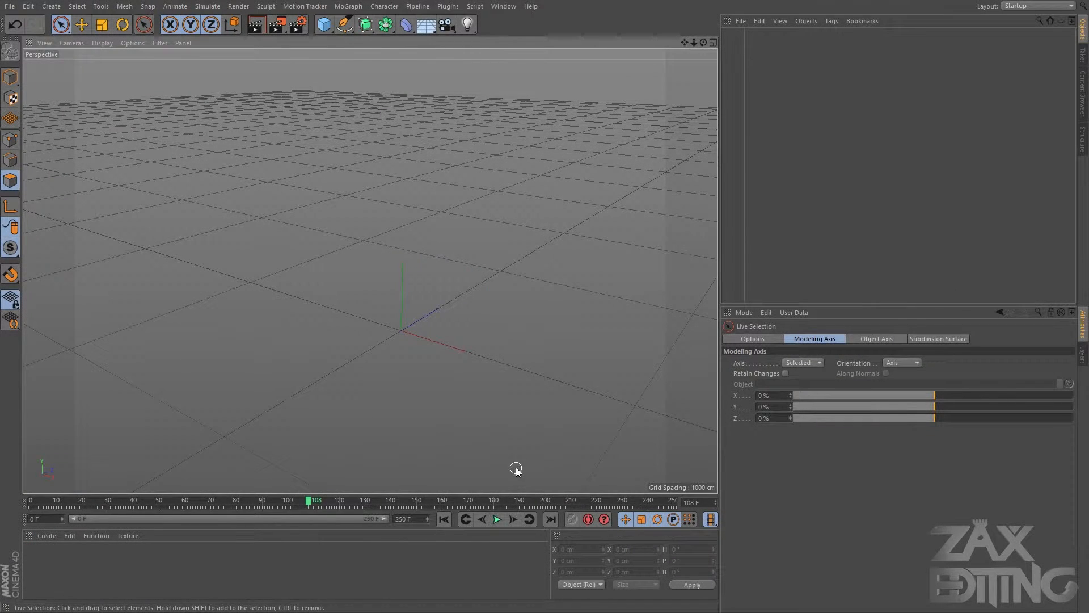
Step: Add a floor and a plane primitive, and raise the plane well above the floor
left_click_drag(428, 25, 462, 39)
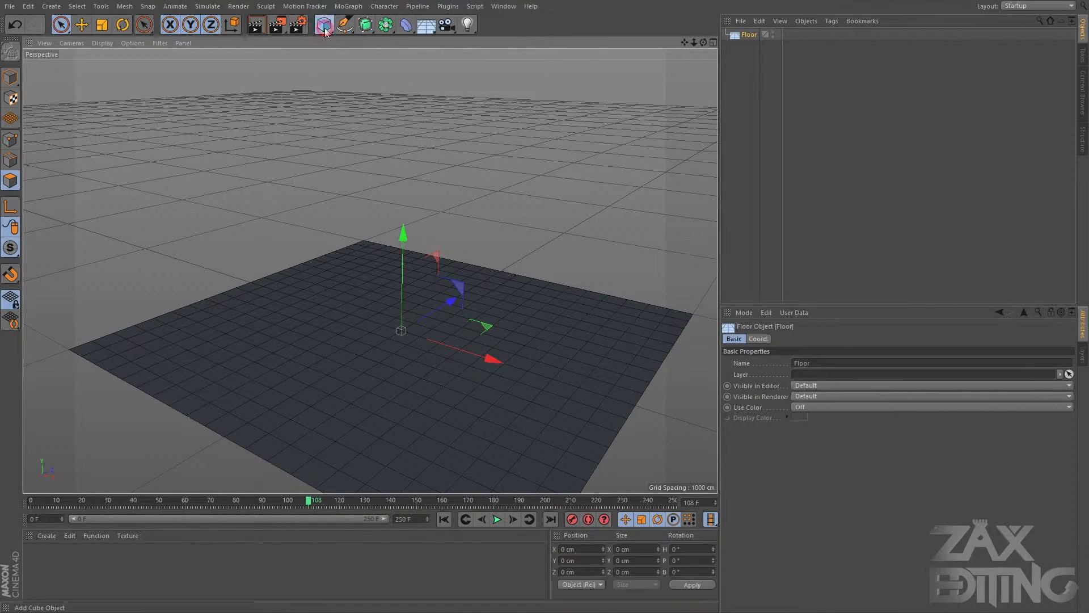
left_click_drag(325, 31, 326, 32)
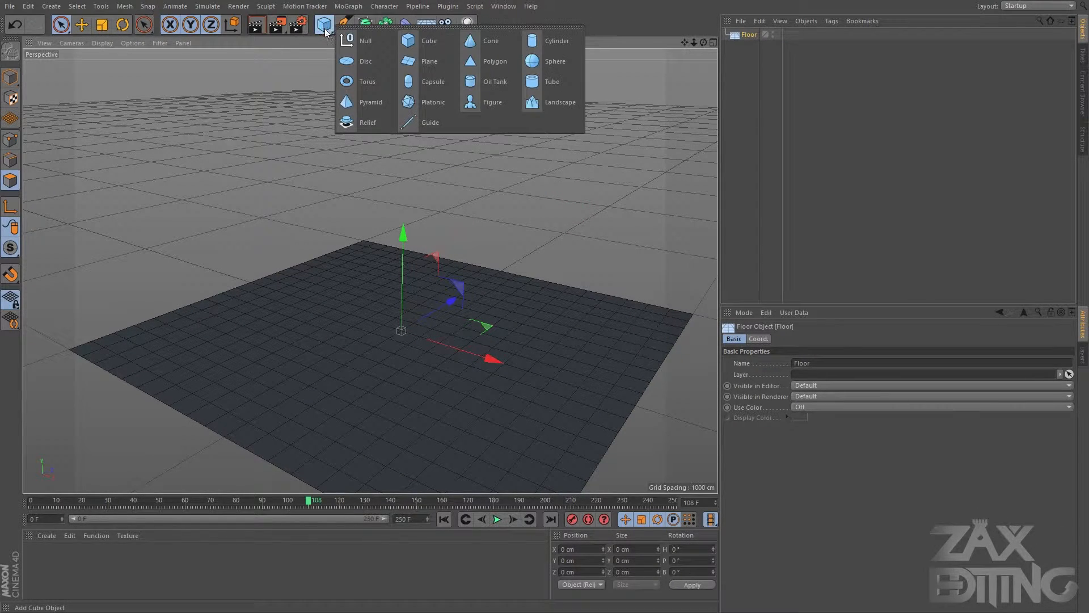
left_click(425, 63)
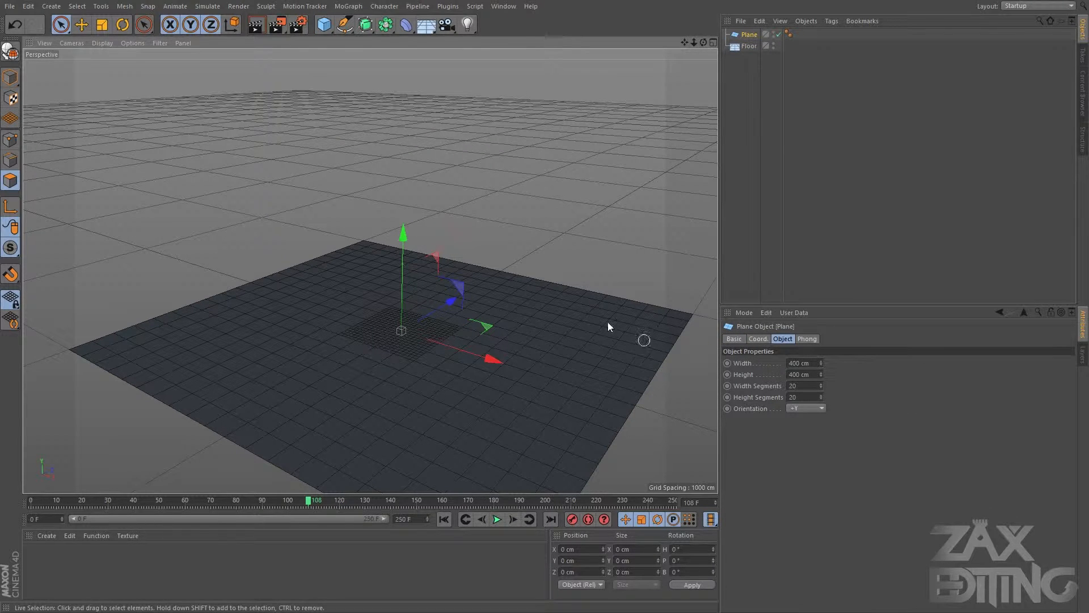
left_click_drag(401, 241, 408, 104)
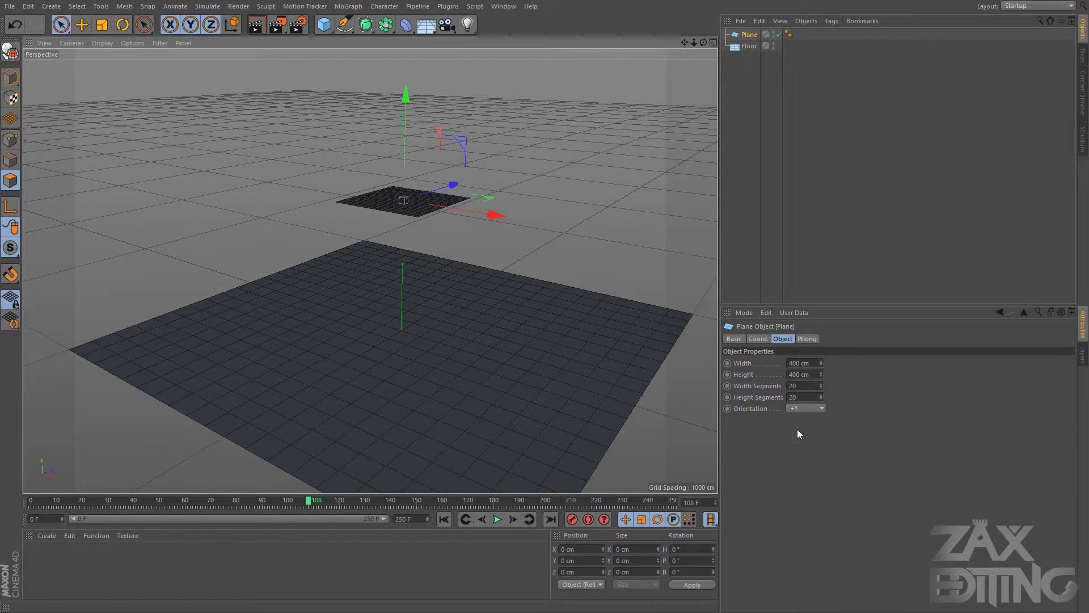
Step: Set the plane's orientation to +X and its width and height segments to 10 each
left_click(816, 408)
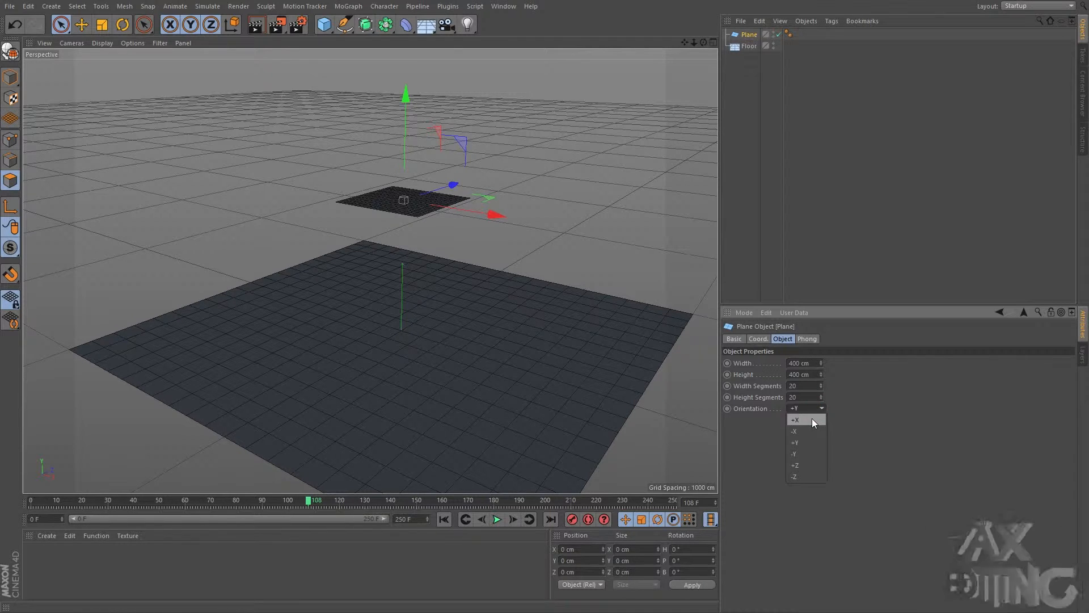
left_click(812, 418)
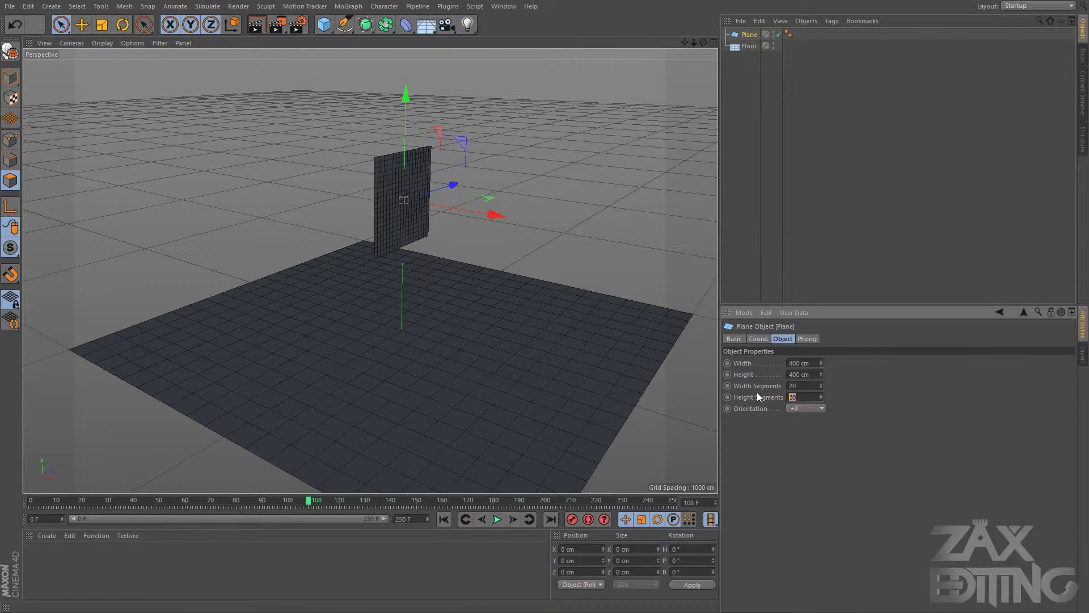
type("10")
left_click(799, 385)
type("10")
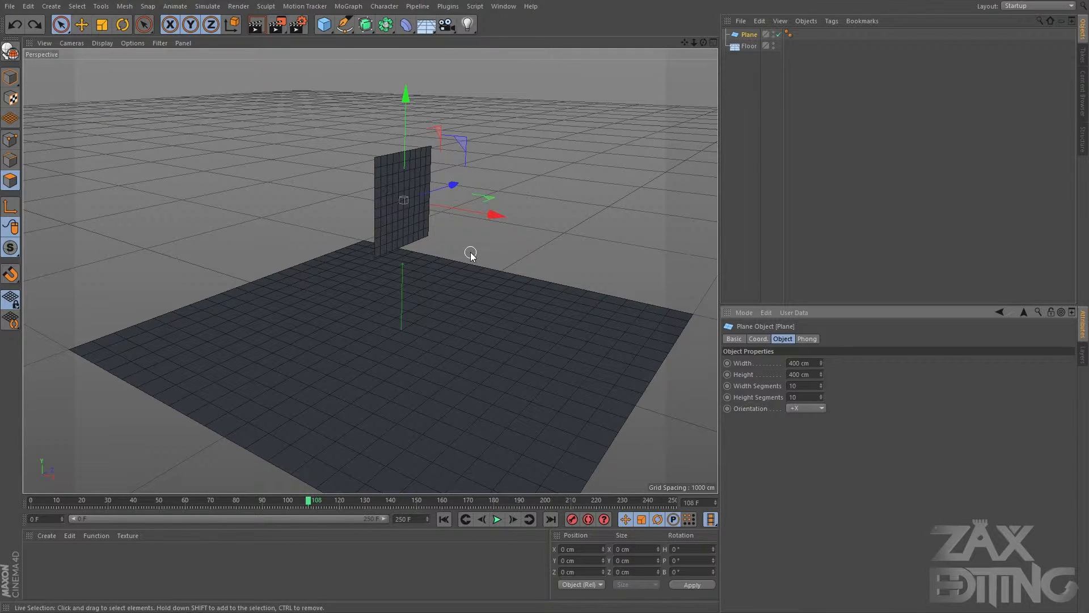
Step: Make the plane editable and select all of its polygons
left_click(11, 52)
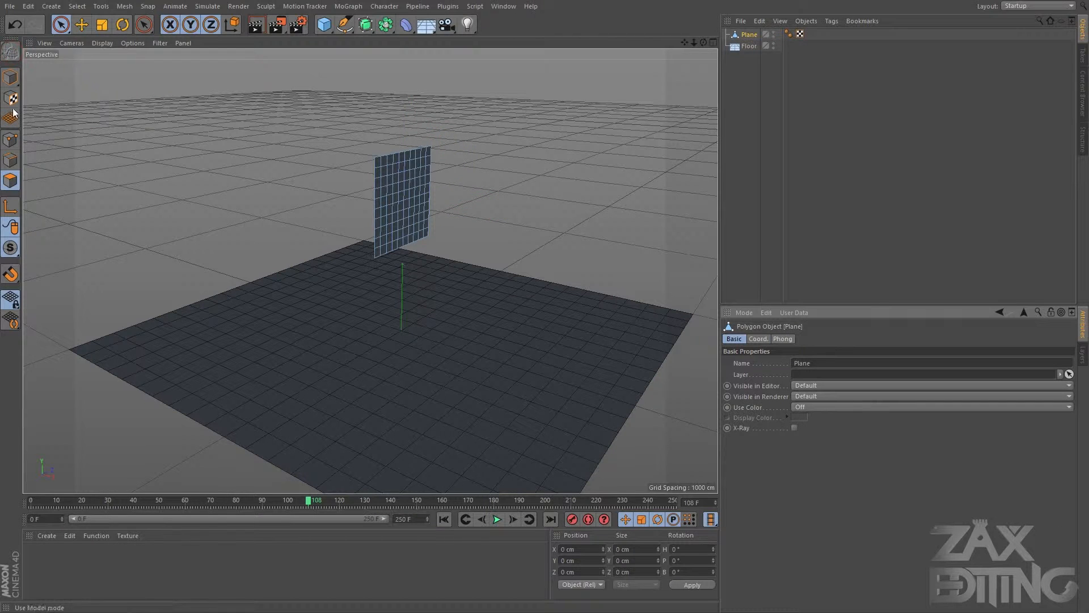
left_click(10, 181)
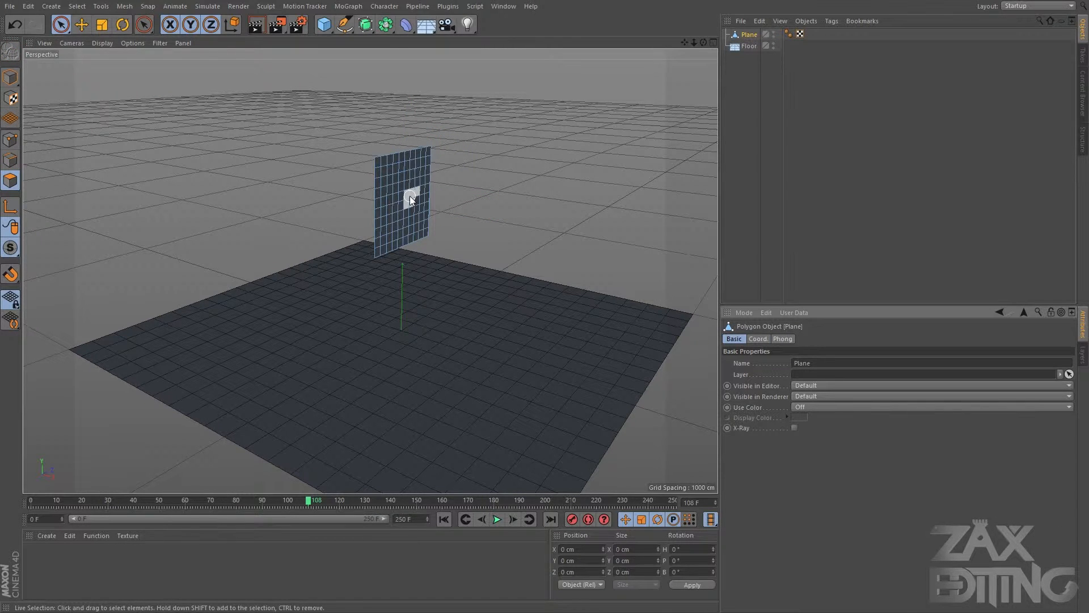
left_click(747, 36)
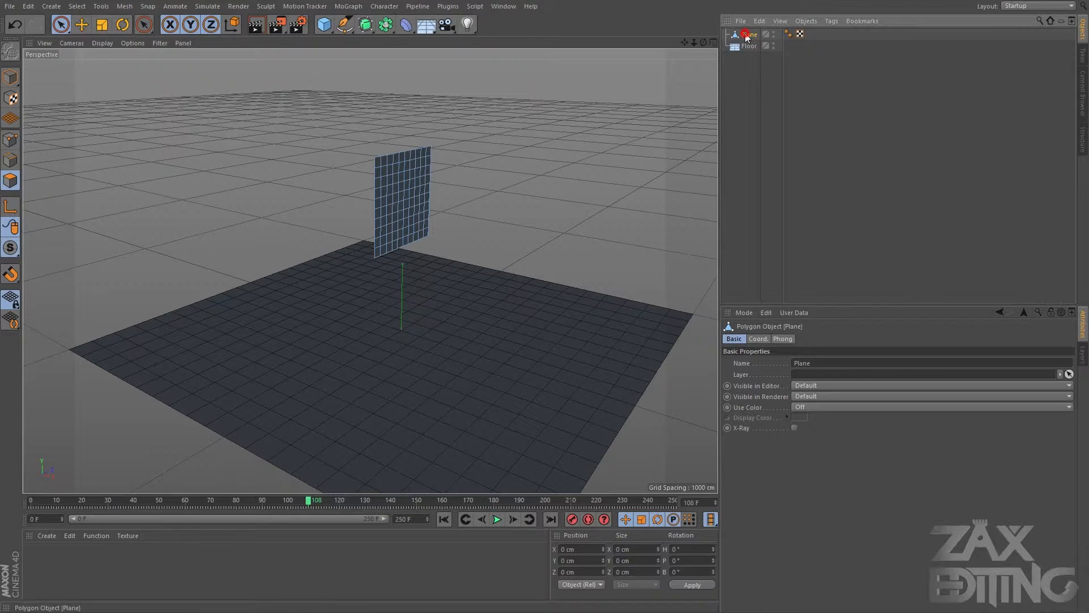
key("ctrl+a")
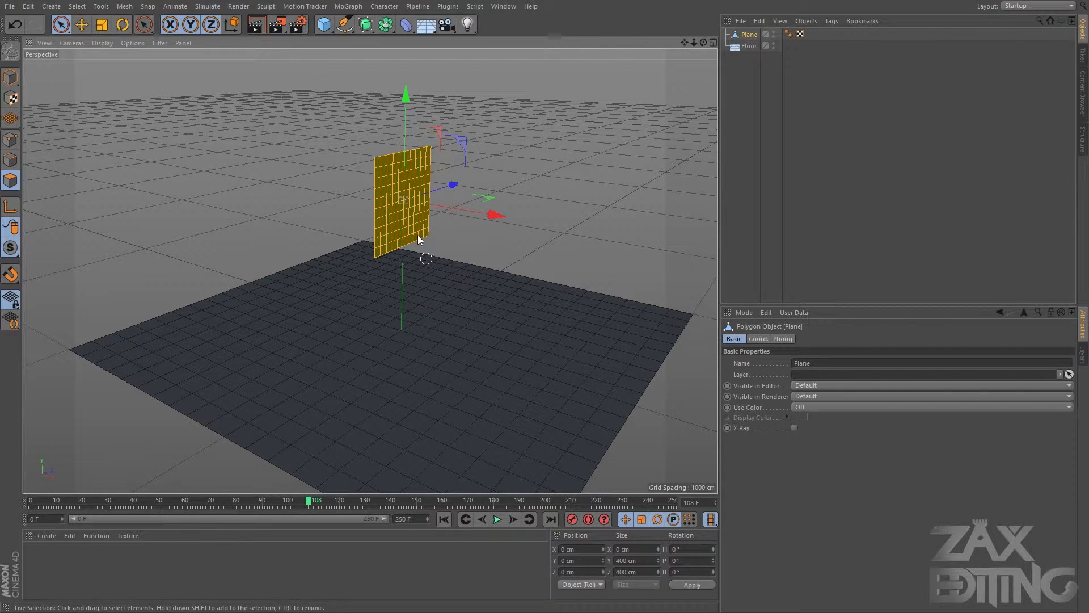
Step: Cut the selected plane with many random crossing Knife lines running across its whole surface
right_click(402, 189)
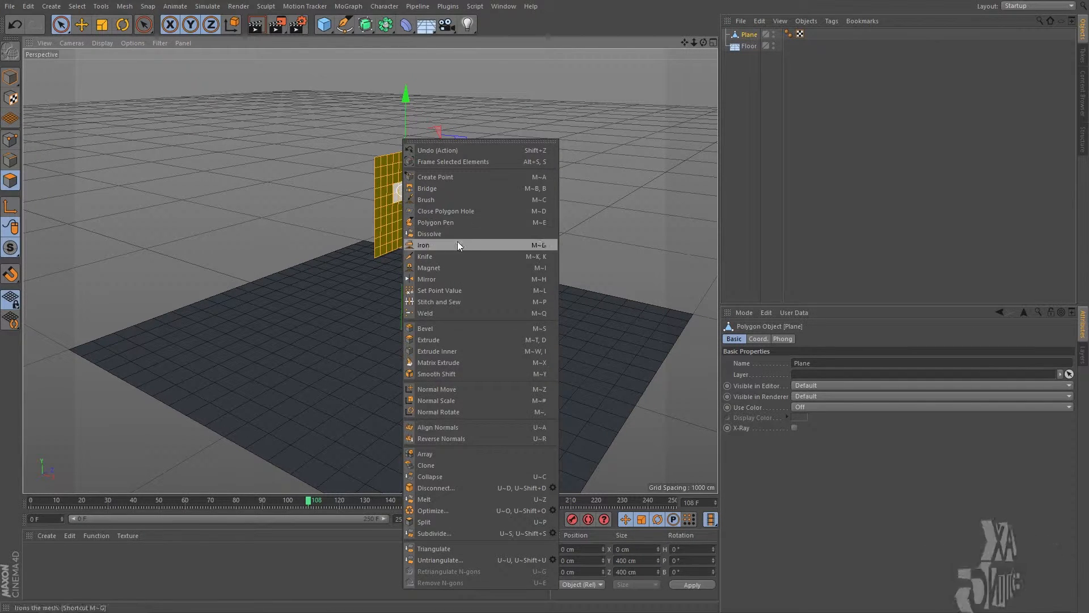
left_click(448, 258)
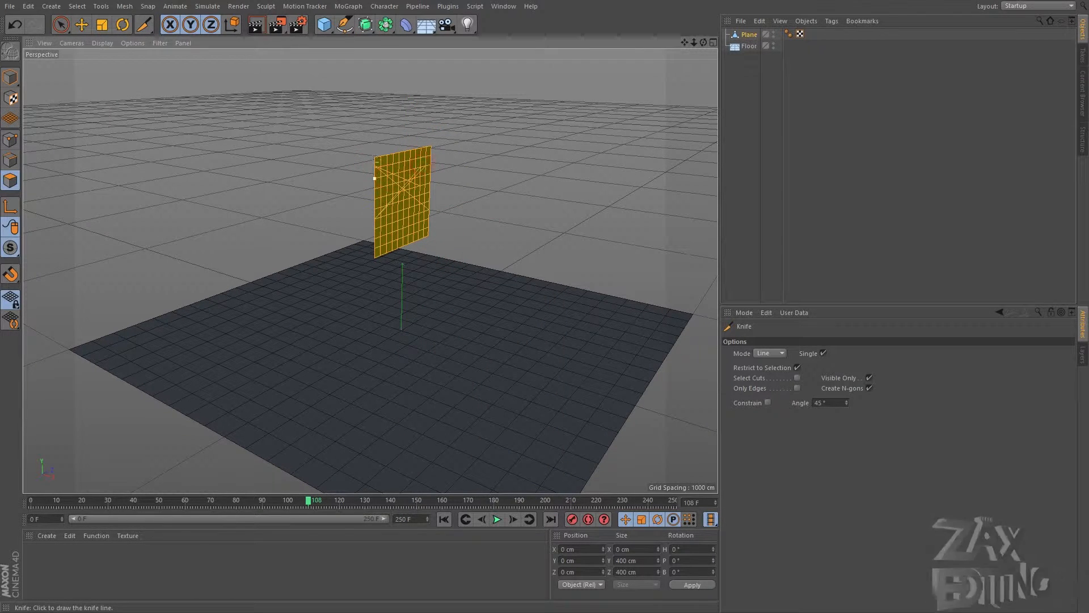
left_click(378, 169)
left_click(414, 241)
left_click(423, 222)
left_click(377, 238)
left_click(384, 213)
left_click(424, 221)
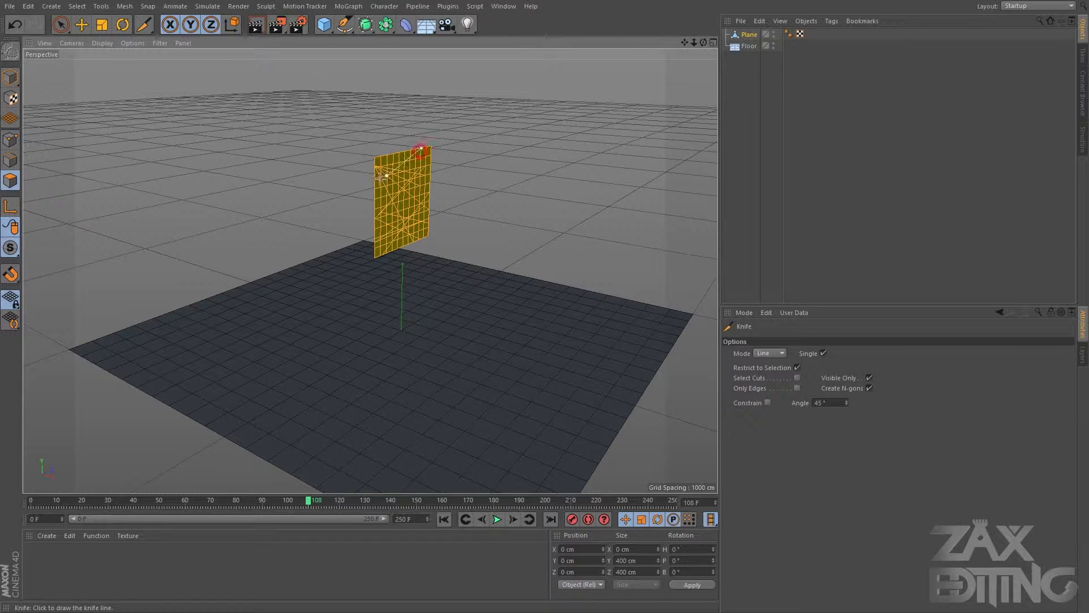
left_click(438, 151)
left_click(371, 165)
left_click(381, 190)
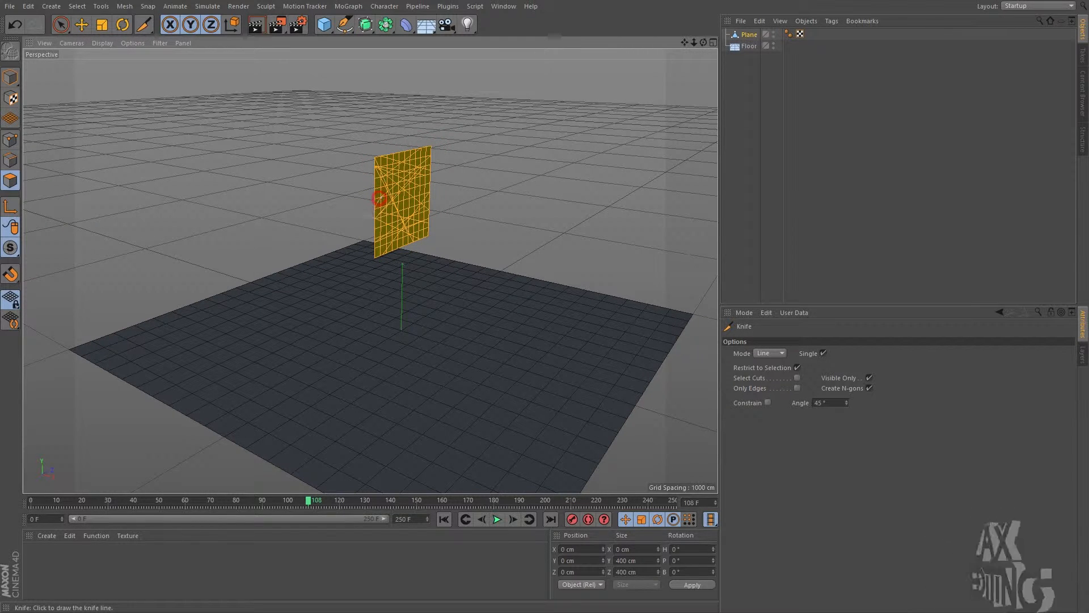
left_click(369, 207)
Step: Disconnect the plane's selected polygons without preserving groups, and deselect the plane
right_click(401, 198)
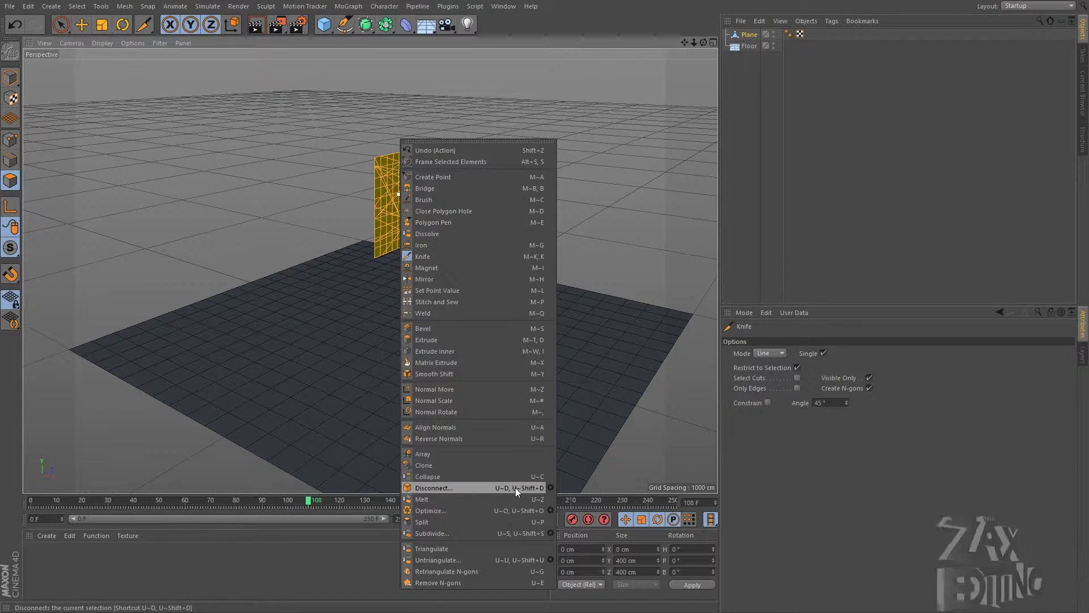
left_click(550, 488)
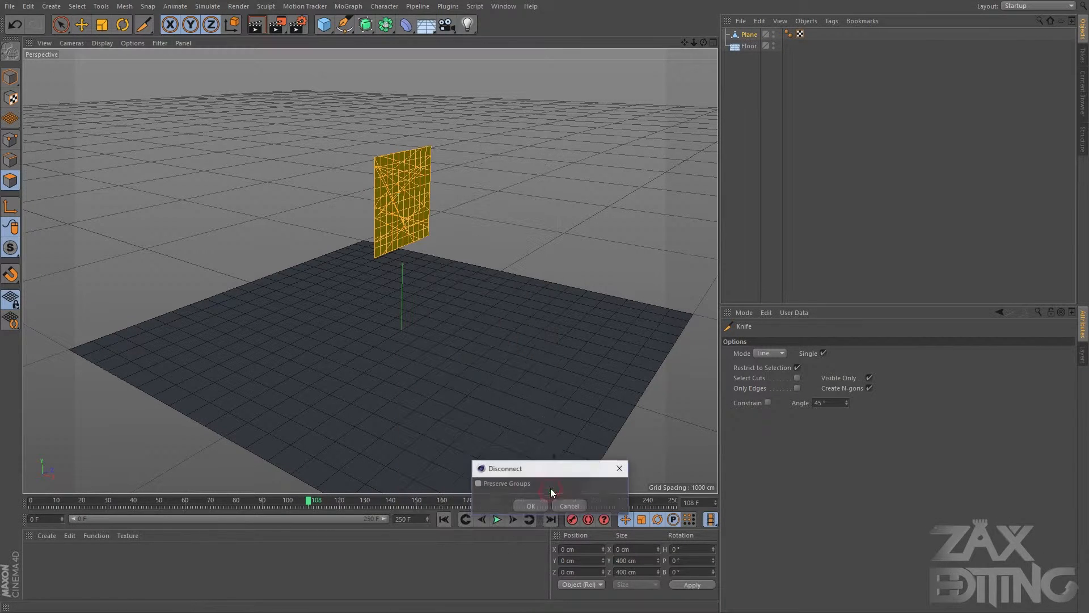
left_click_drag(532, 474, 499, 252)
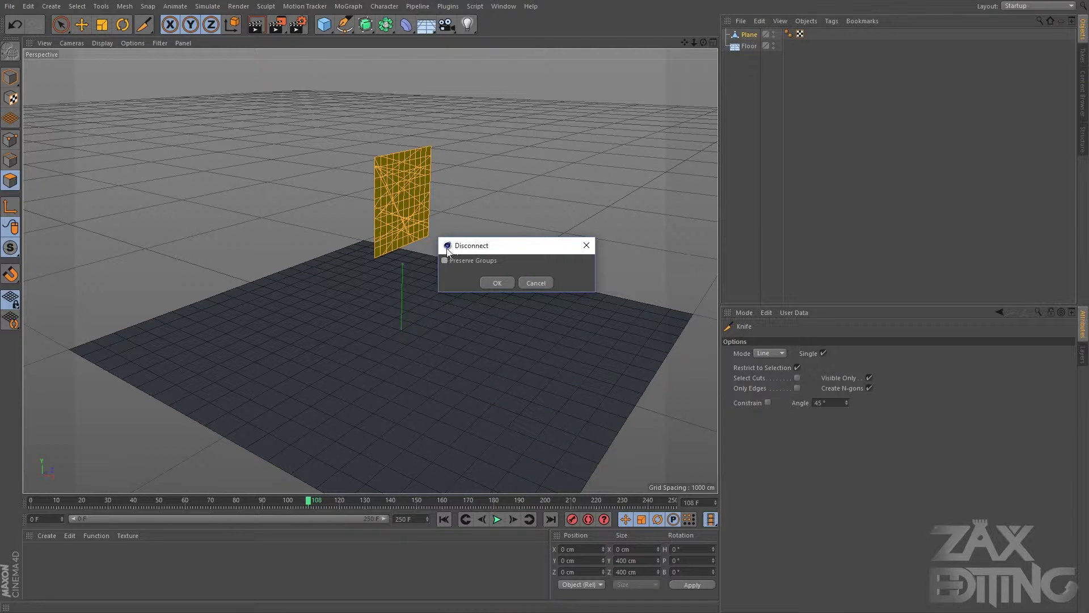
left_click(500, 282)
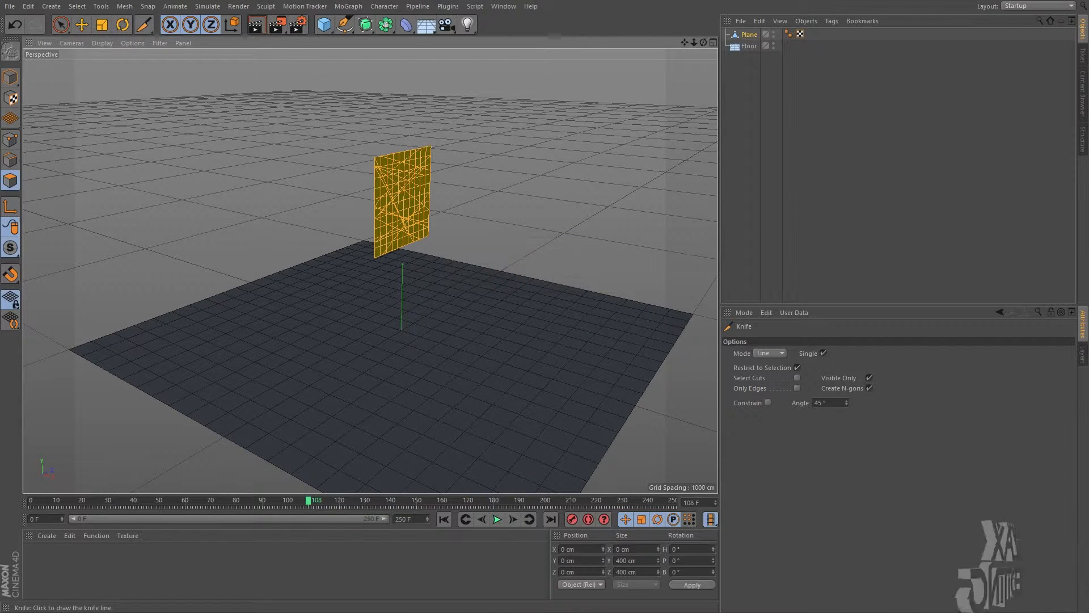
left_click(735, 72)
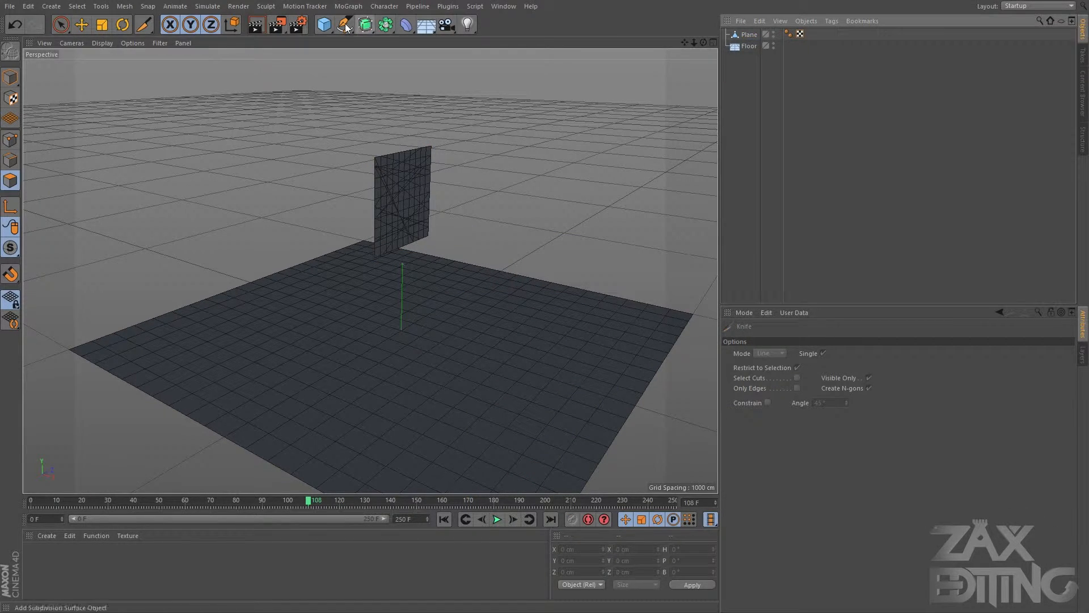
Step: Add a MoGraph Fracture object and make the plane its child
left_click(355, 8)
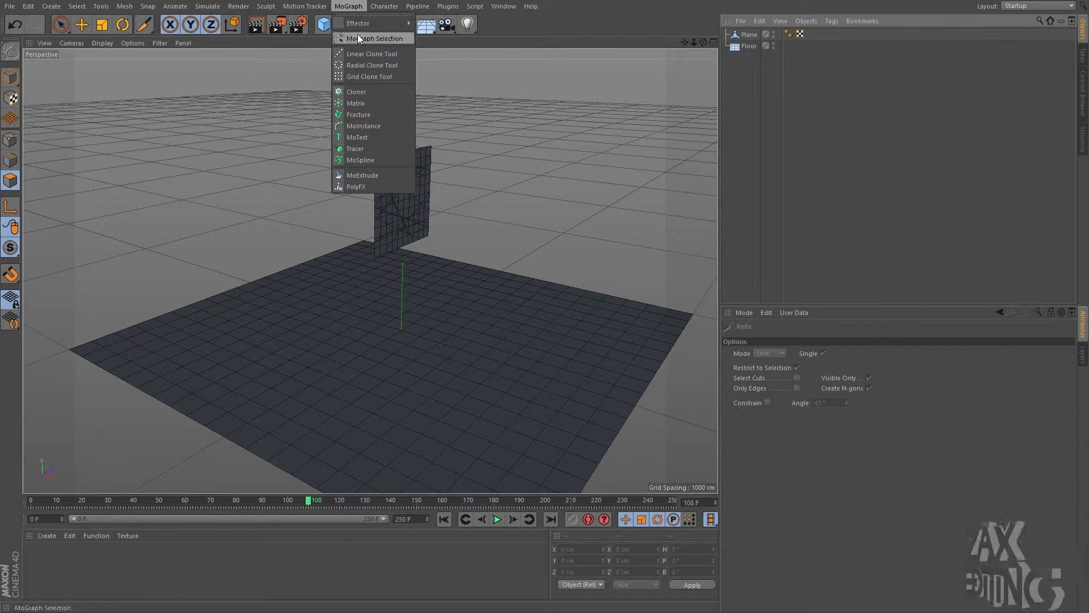
left_click(369, 114)
left_click(748, 48)
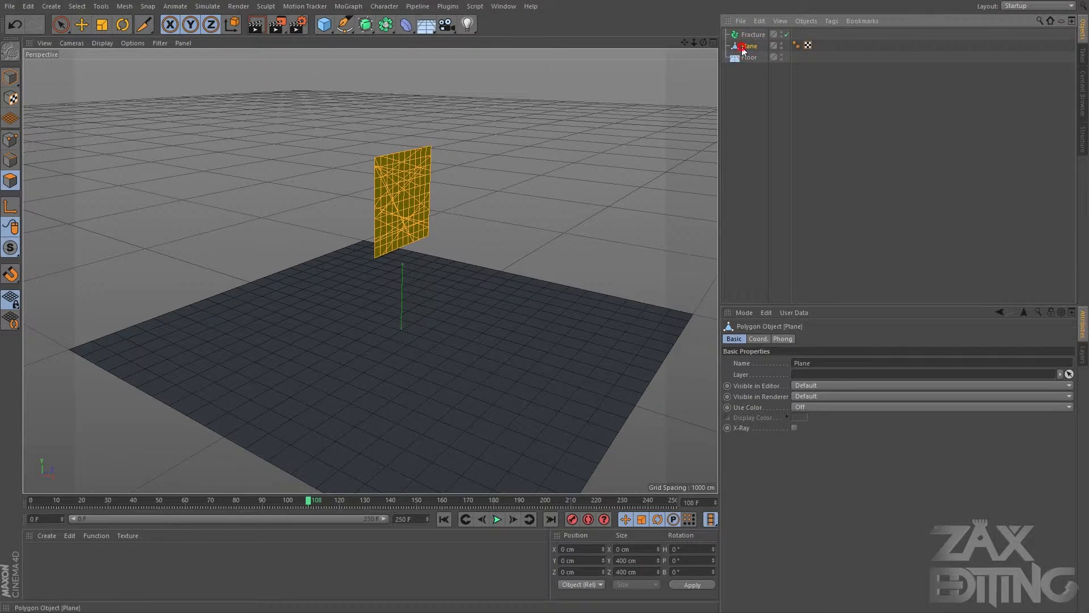
left_click_drag(759, 36, 752, 34)
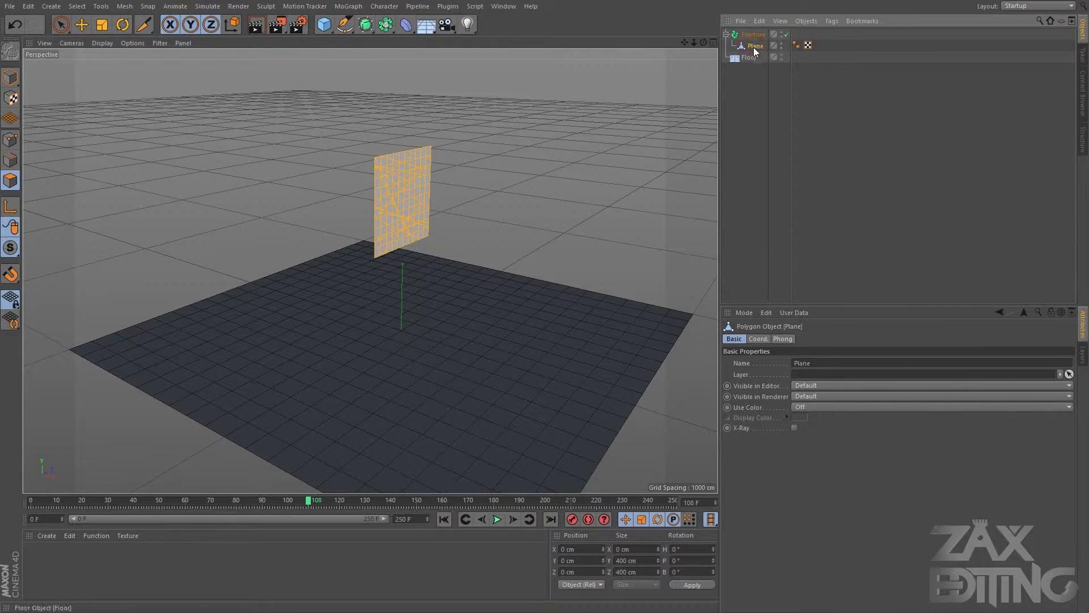
left_click(750, 35)
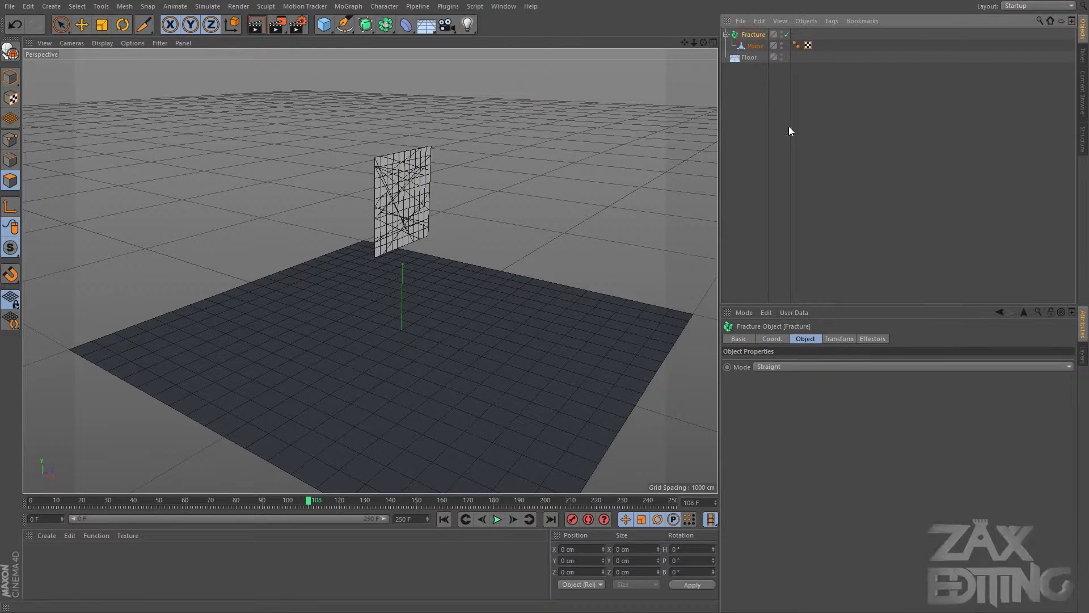
Step: Add a Rigid Body simulation tag to the plane inside the Fracture object
left_click(756, 48)
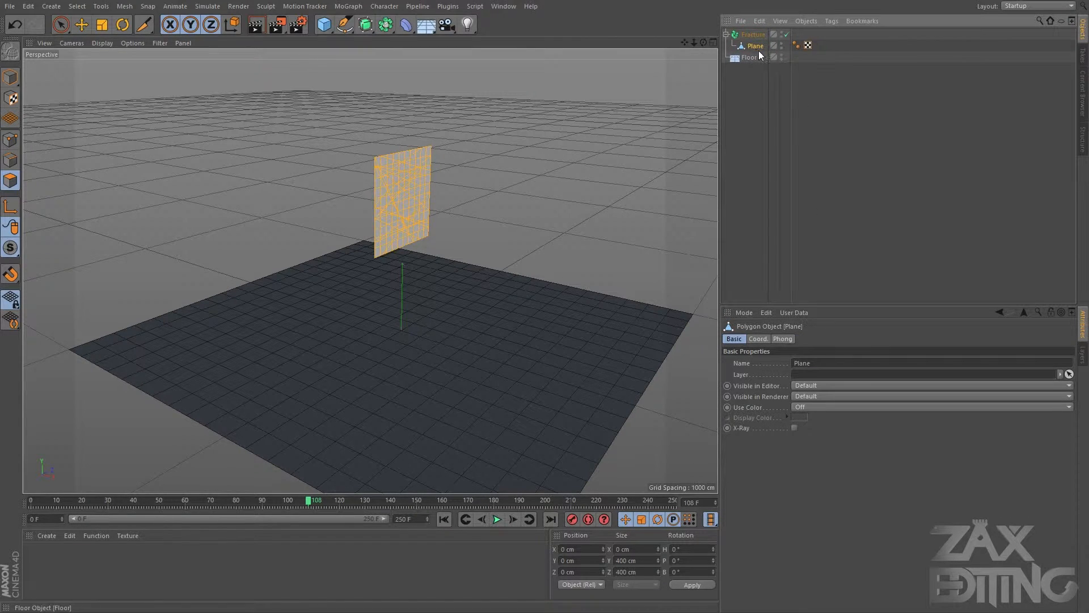
right_click(759, 51)
mouse_move(839, 145)
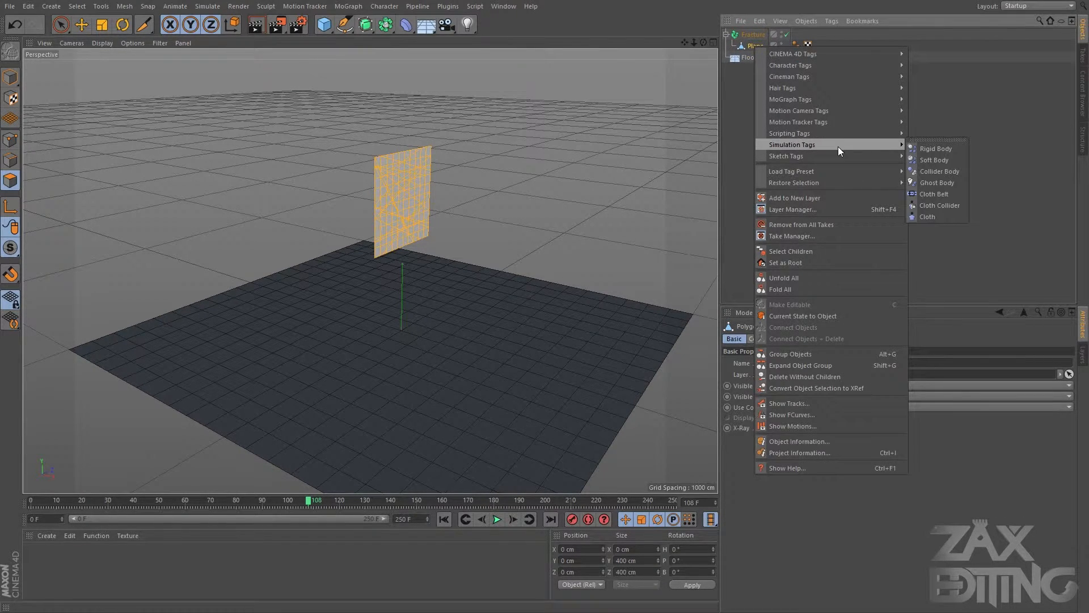
left_click(923, 148)
Step: Add a Collider Body simulation tag to the floor
right_click(748, 58)
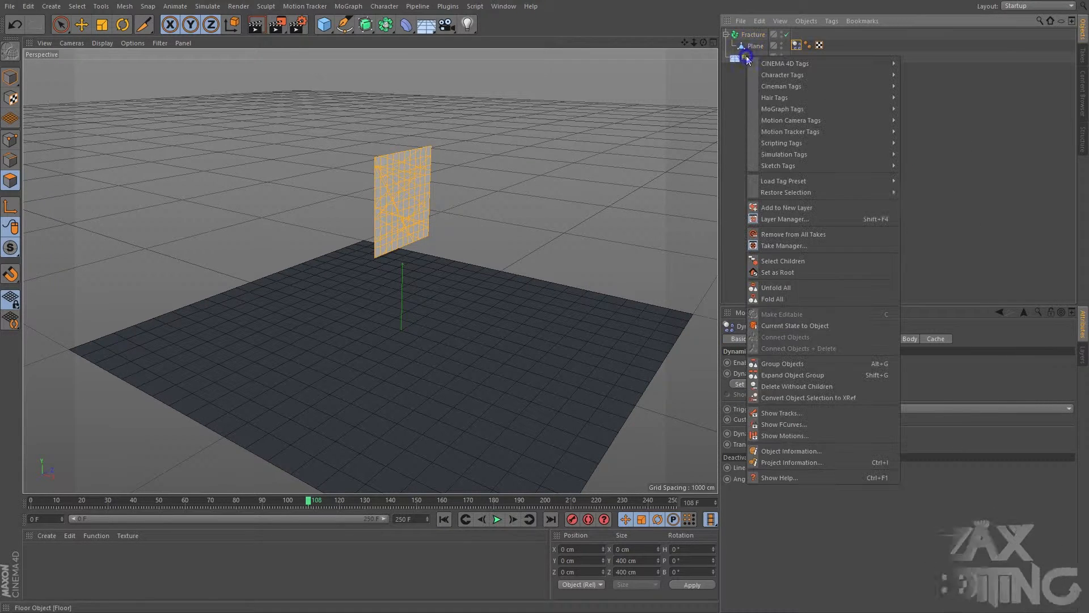
mouse_move(813, 153)
left_click(917, 157)
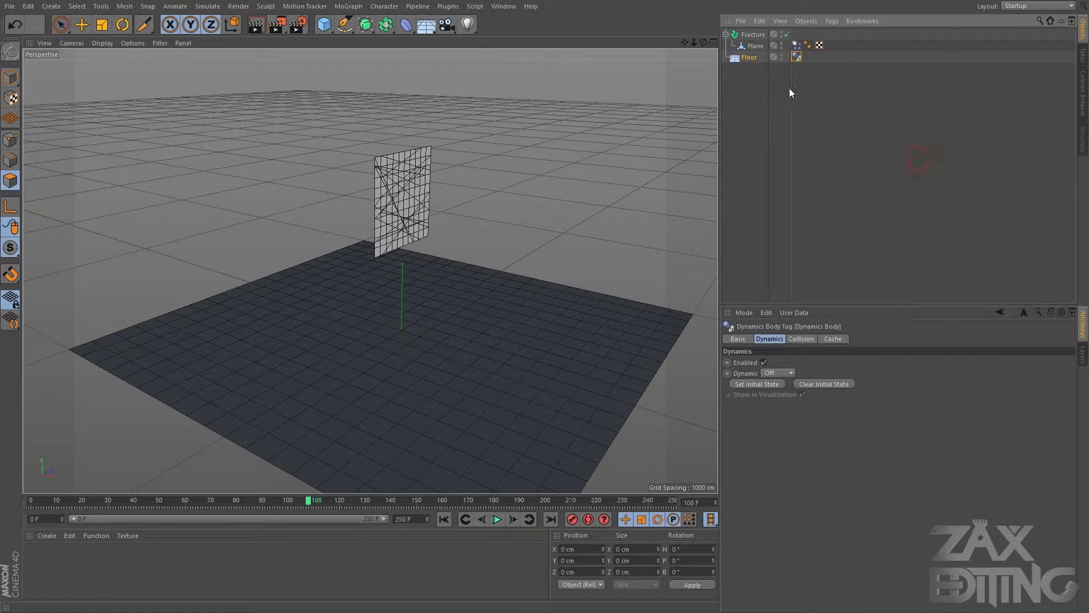
Step: Set the dynamics trigger of the plane's Dynamics Body tag to On Collision, leaving Dynamic on
left_click(755, 46)
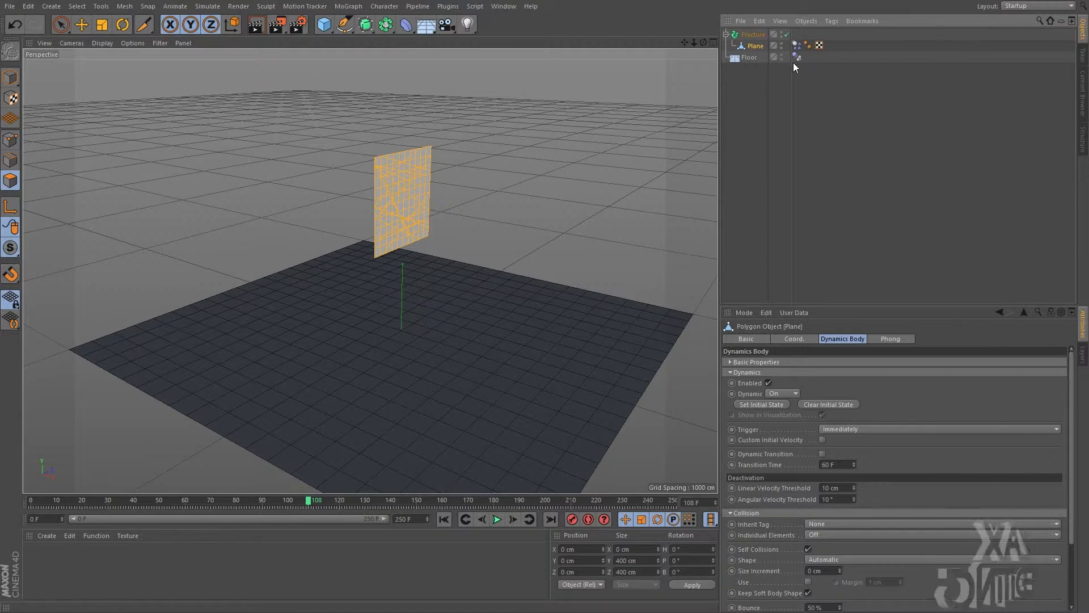
left_click(750, 97)
left_click(757, 45)
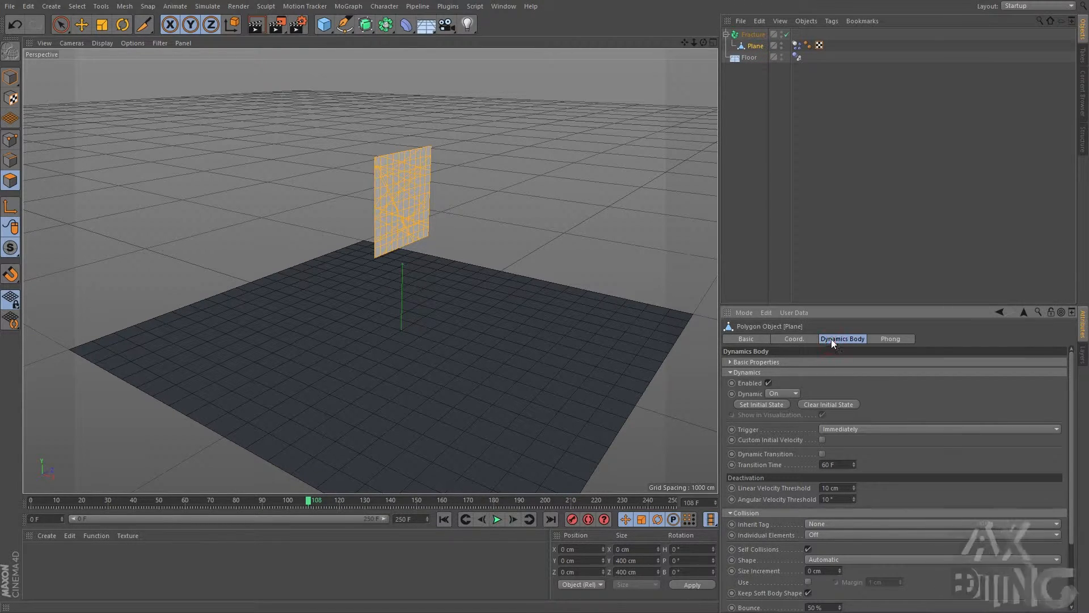
left_click(797, 45)
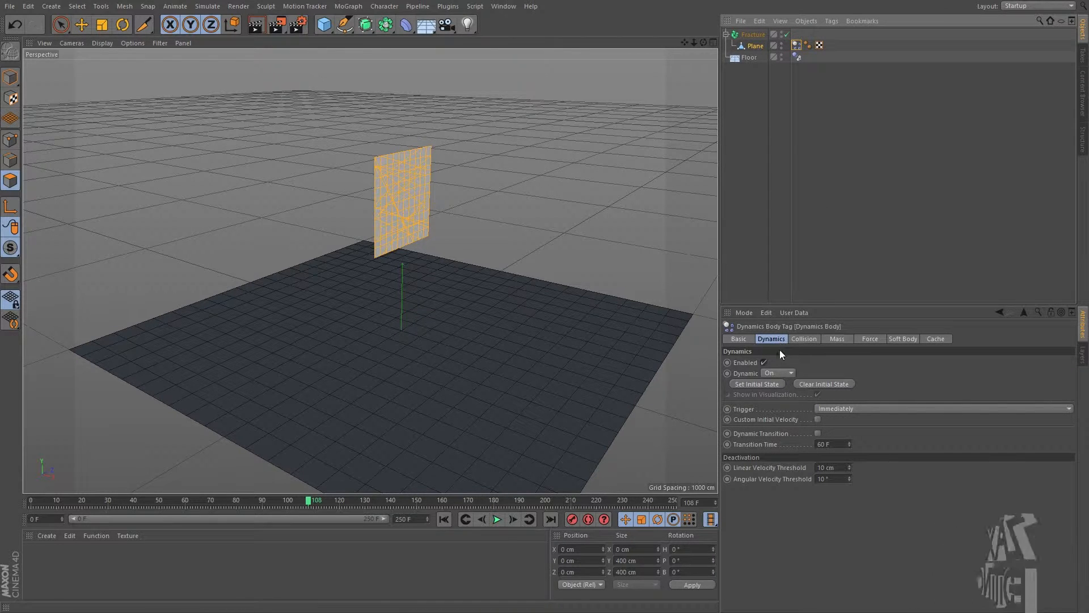
left_click(784, 372)
left_click(783, 374)
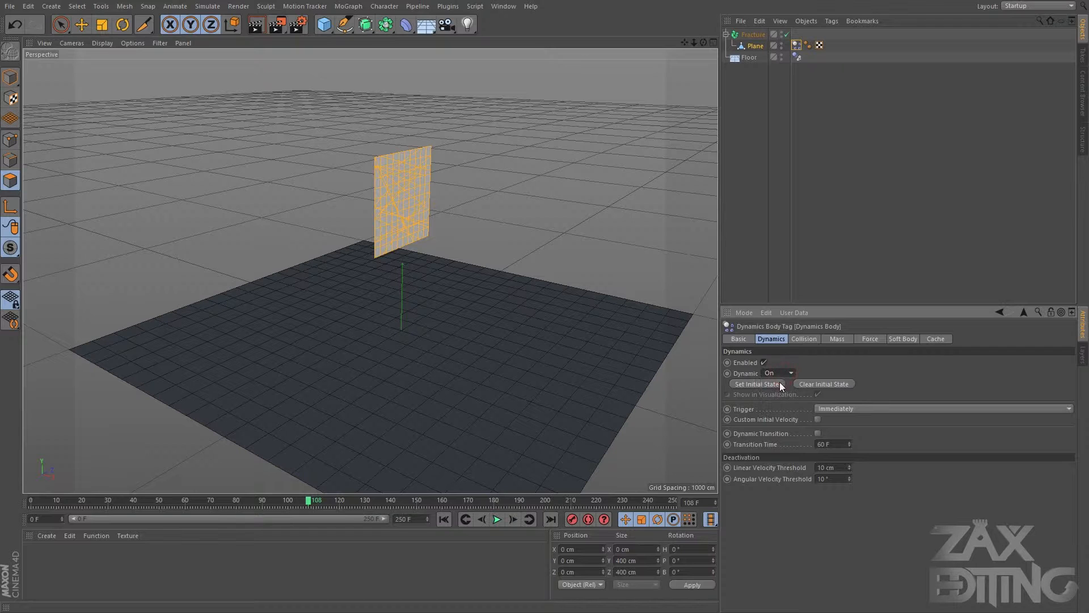
left_click(848, 408)
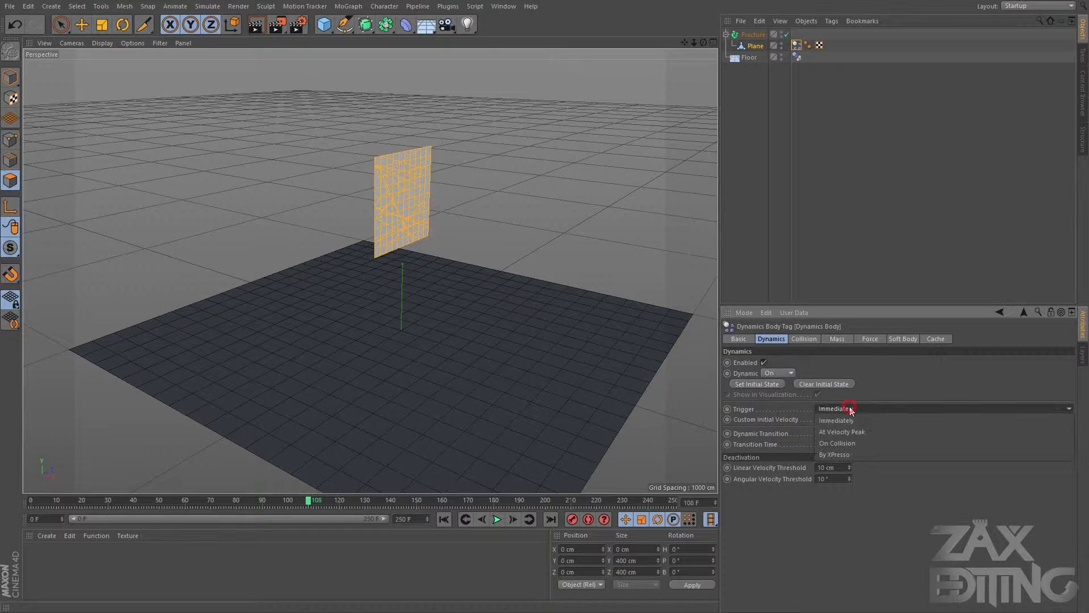
left_click(839, 445)
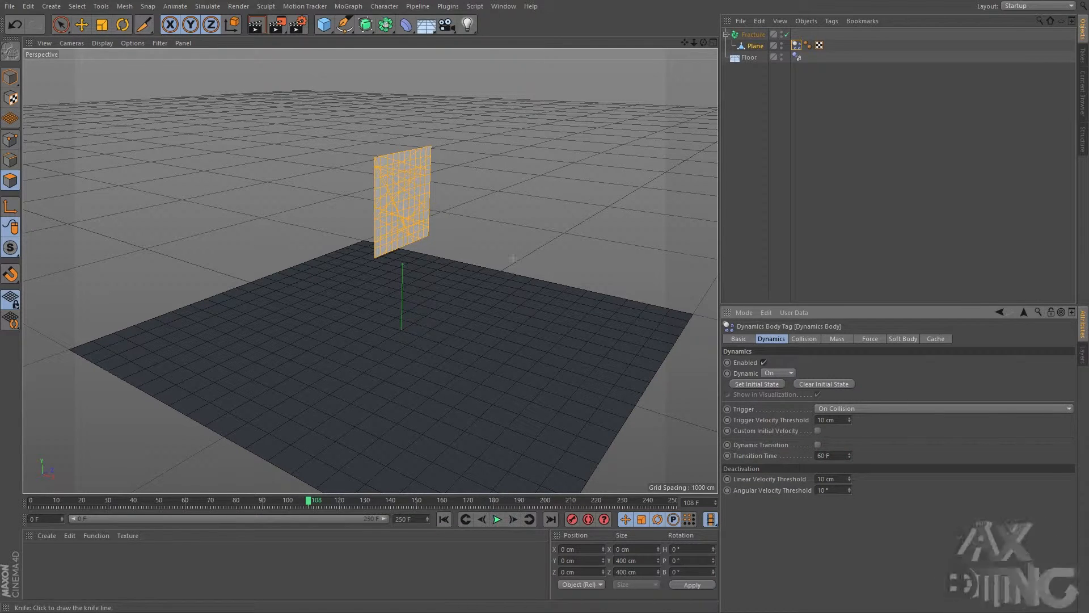
left_click(839, 408)
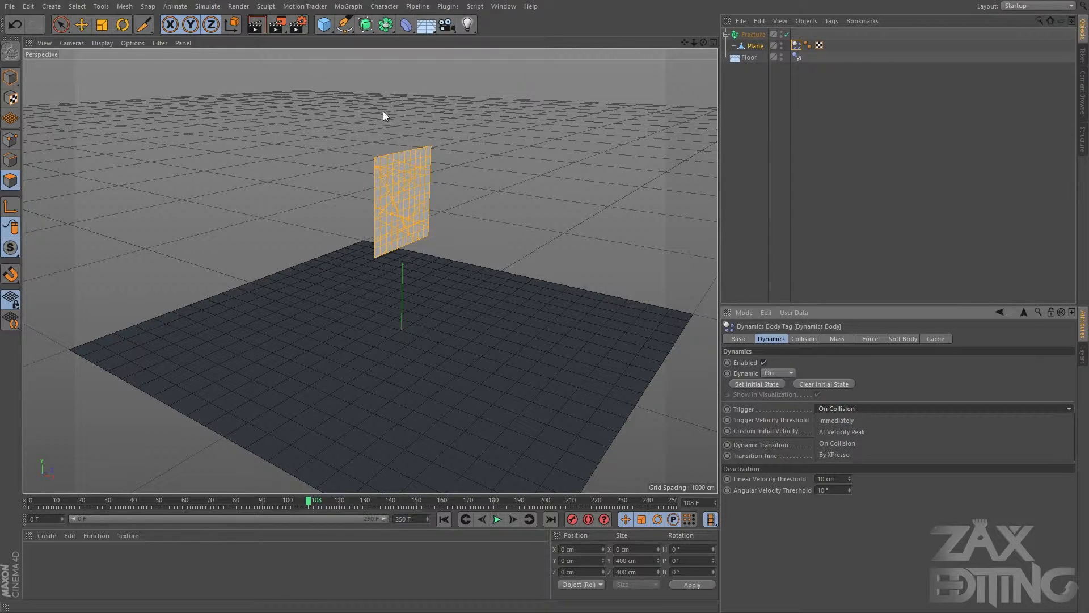
Step: Set Individual Elements to All in the collision settings of the plane's Dynamics Body tag
left_click(851, 407)
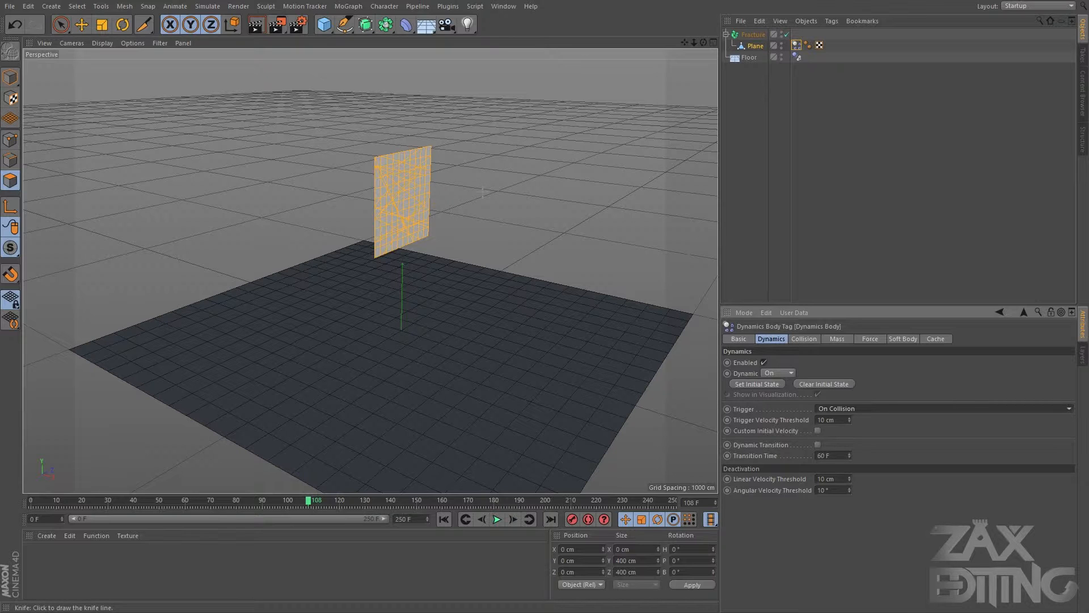
left_click(808, 338)
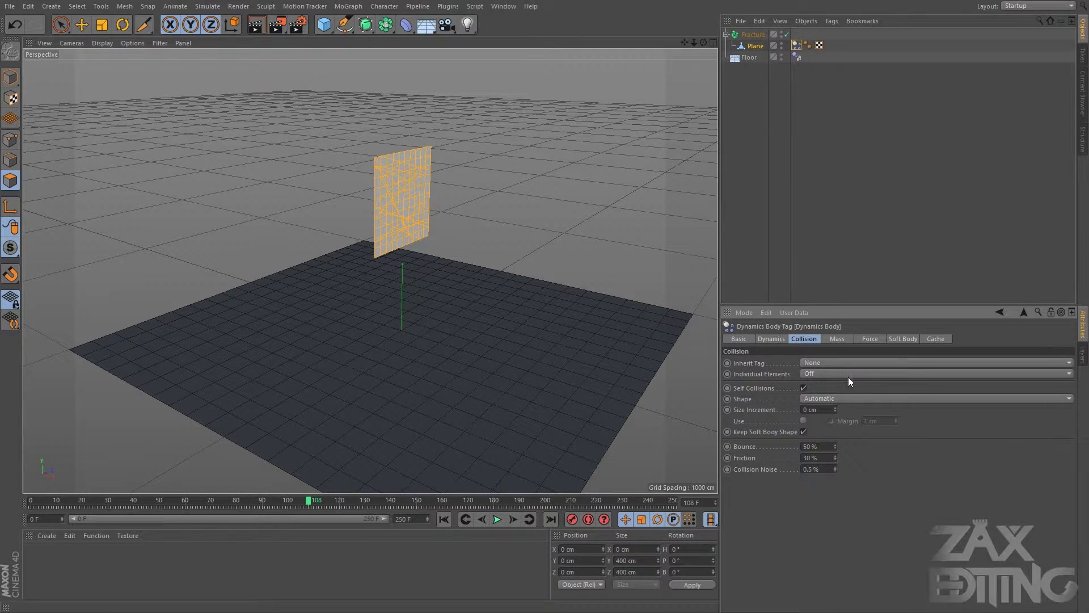
left_click(822, 372)
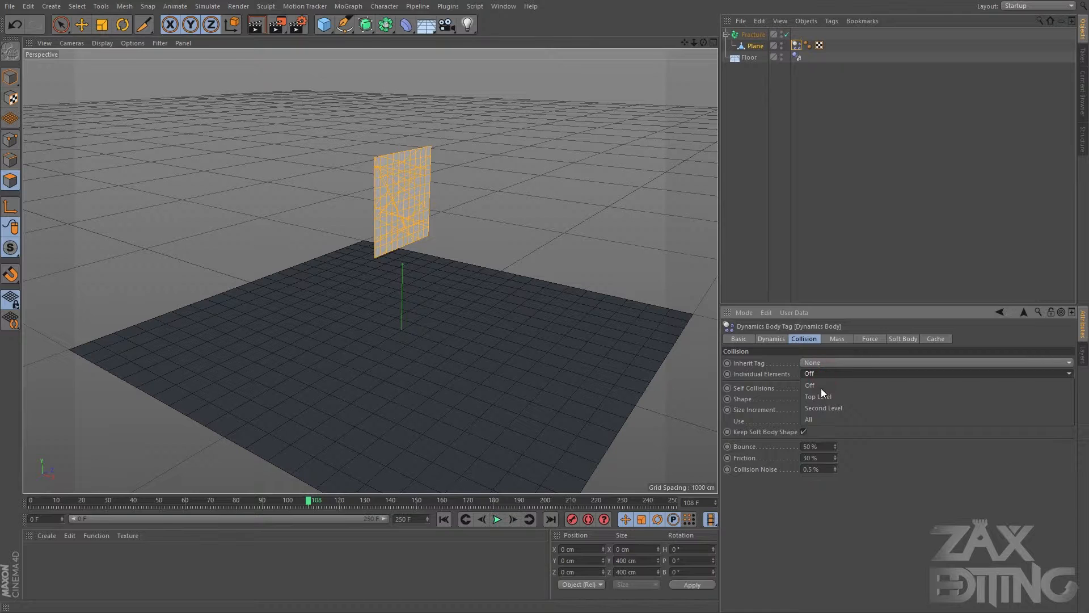
left_click(818, 418)
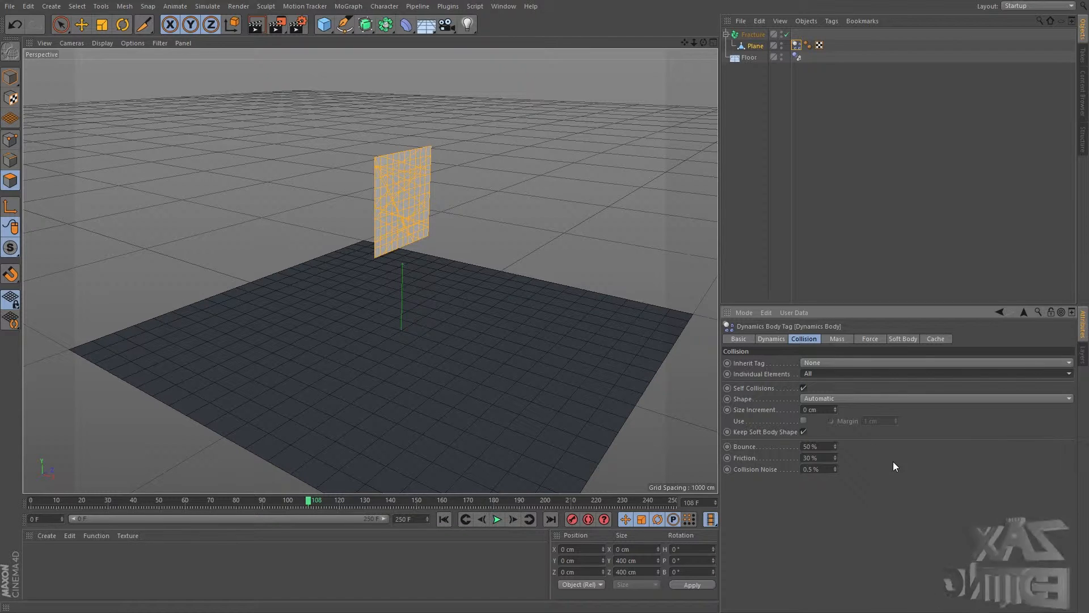
left_click(766, 87)
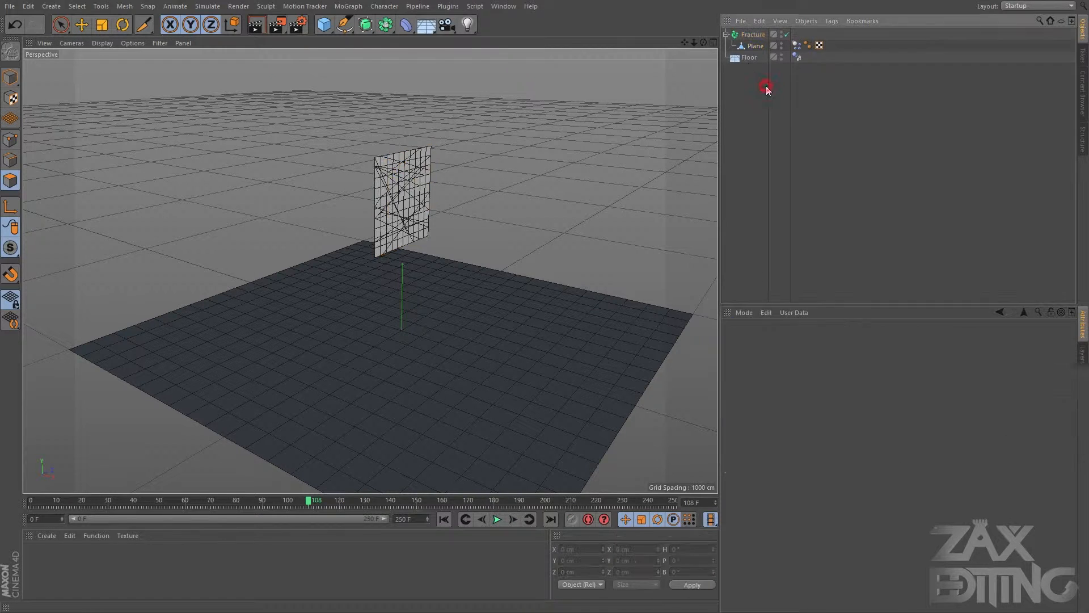
Step: Add a sphere, raise it to the height of the upright plane and move it along X to one side of the plane
left_click(325, 27)
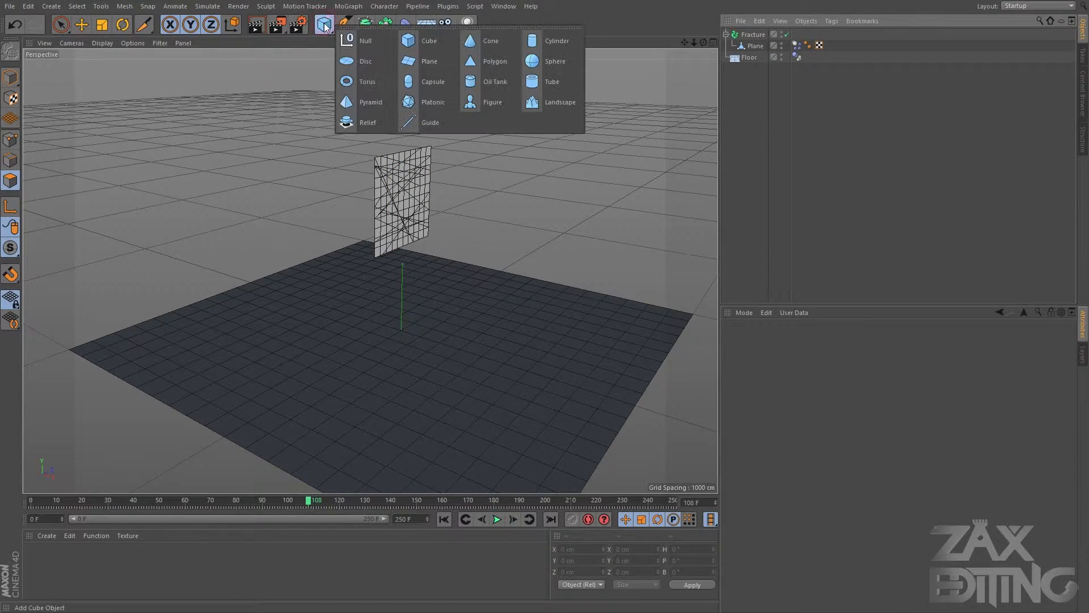
left_click(518, 57)
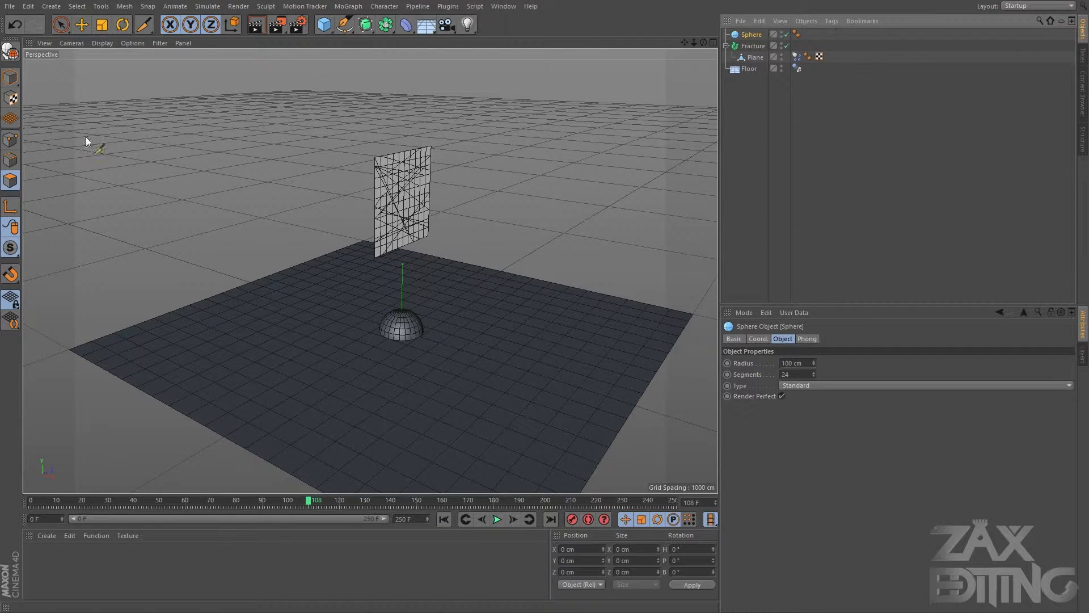
left_click(60, 25)
left_click_drag(407, 242, 406, 111)
left_click_drag(493, 215, 416, 202)
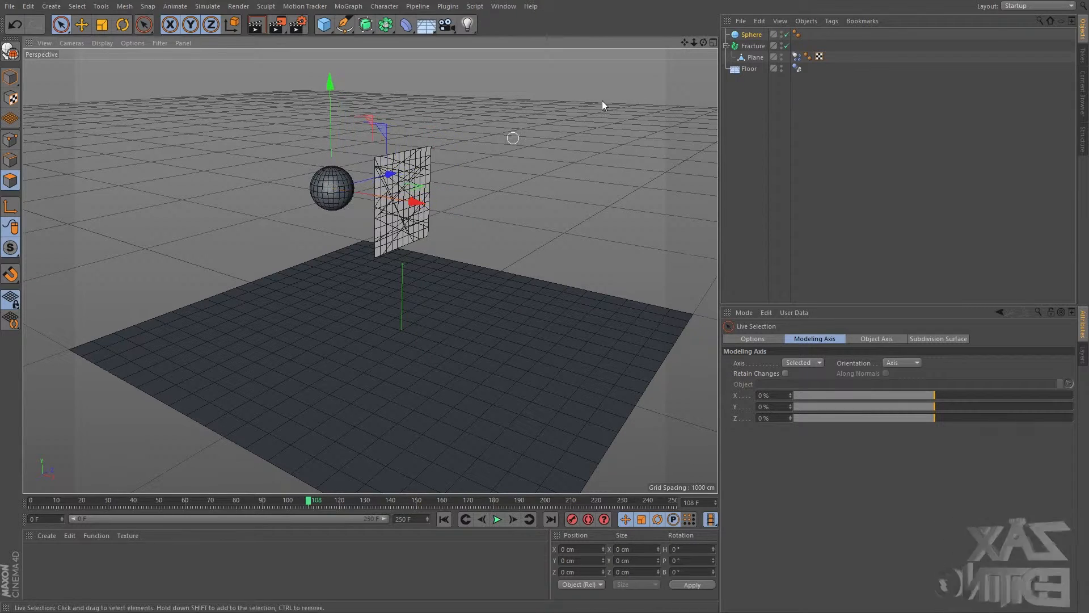
left_click_drag(703, 43, 672, 45)
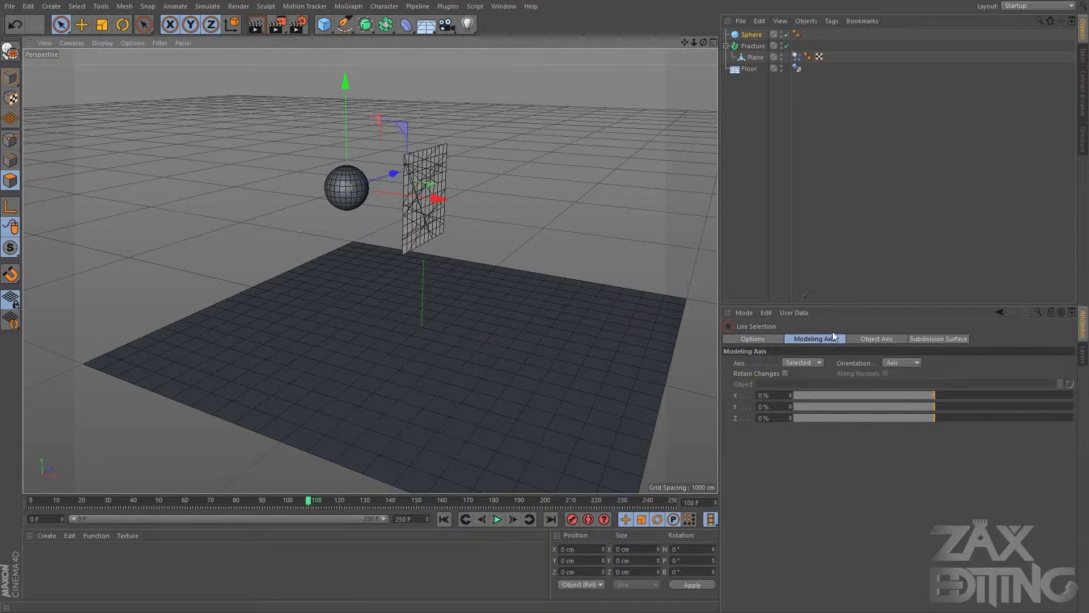
Step: Keyframe the sphere beside the plane at frame 0 and past its other side at frame 67, and play the animation
left_click(750, 34)
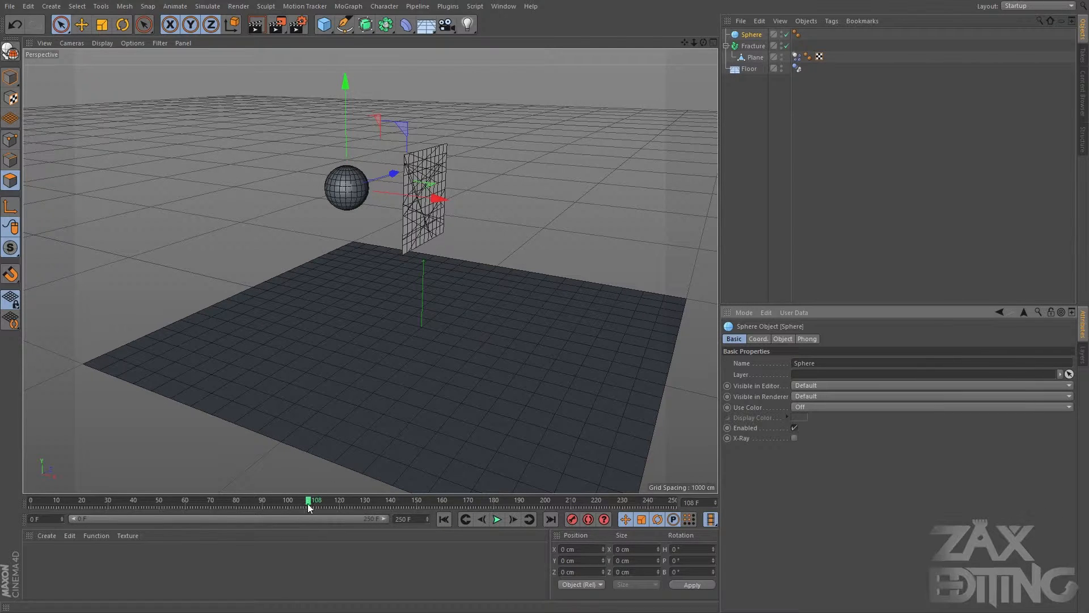
left_click_drag(308, 502, 30, 503)
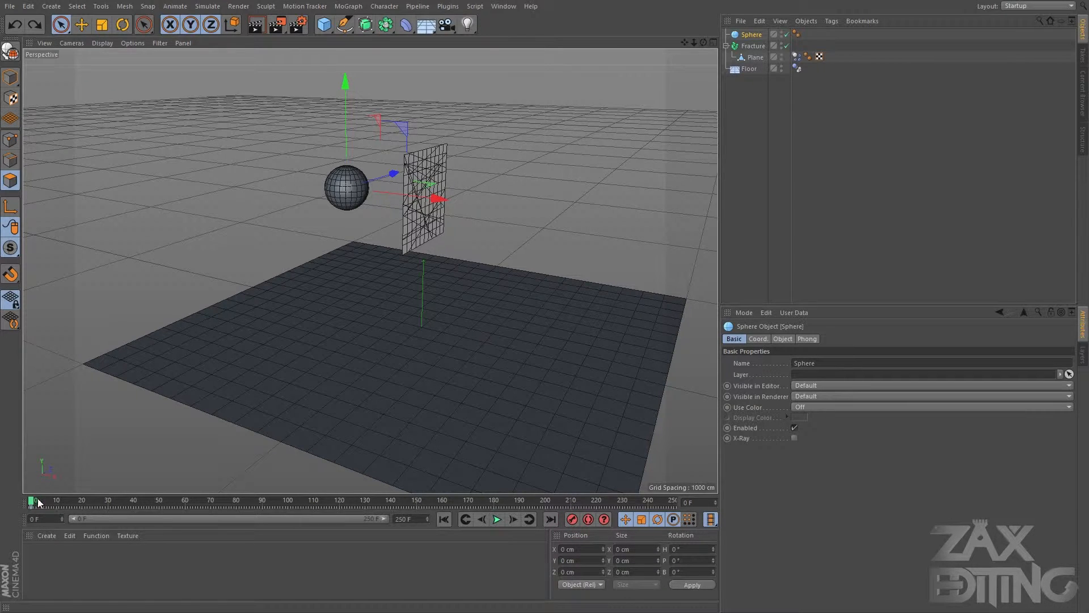
left_click_drag(442, 199, 606, 224)
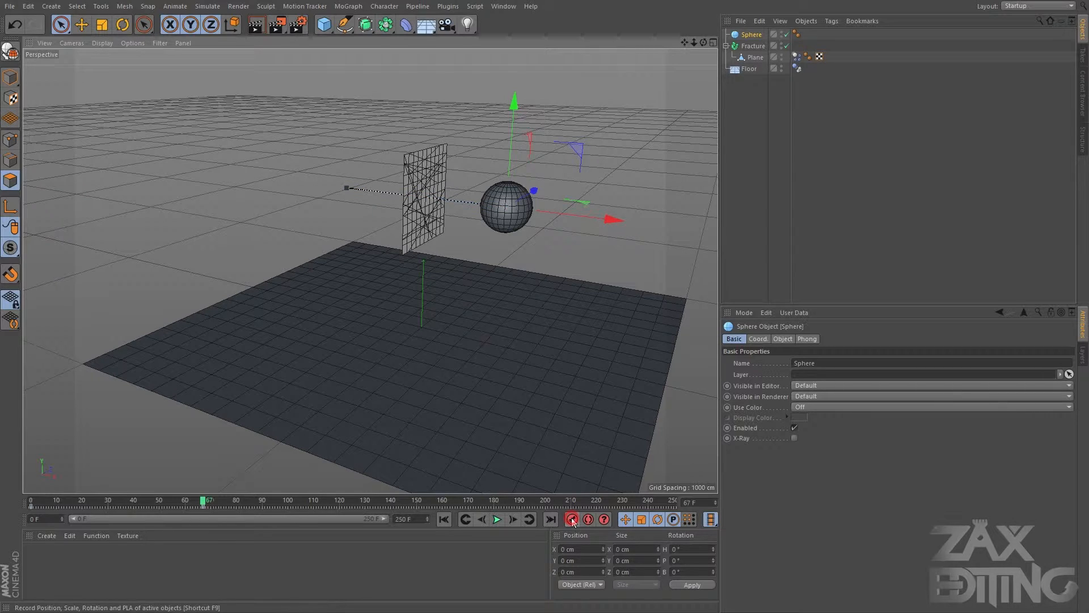
left_click_drag(191, 505, 31, 502)
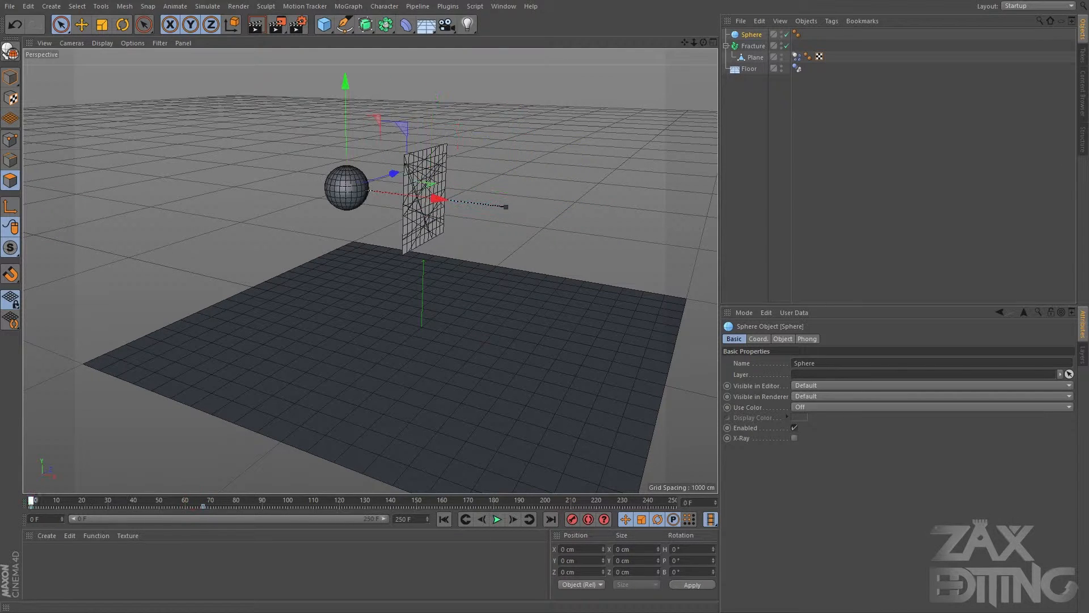
left_click(496, 520)
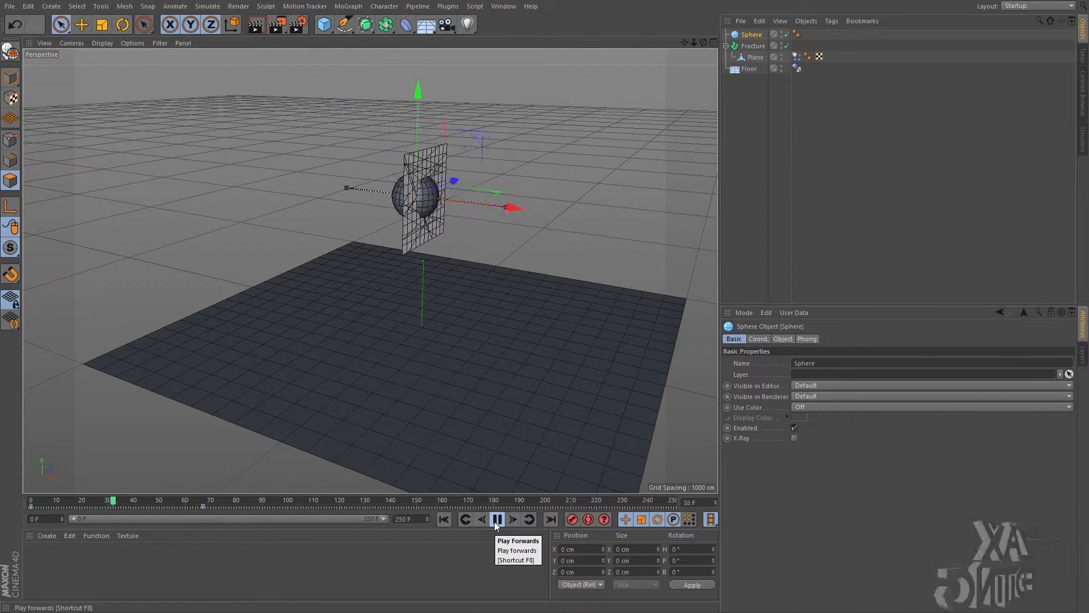
left_click_drag(144, 501, 31, 500)
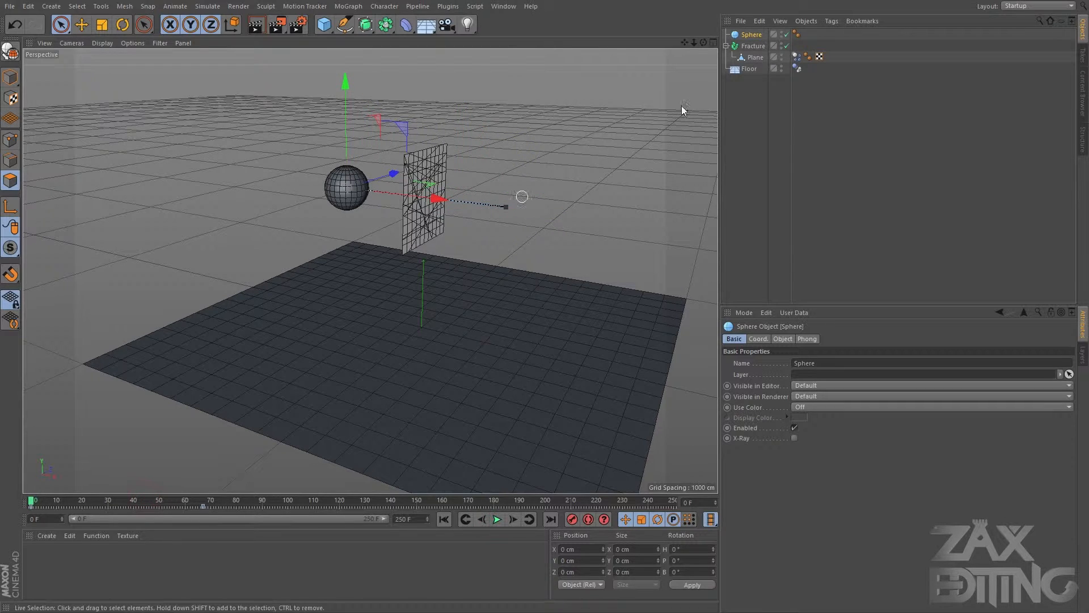
Step: Add a Rigid Body simulation tag to the sphere and test the simulation from frame 0
right_click(750, 35)
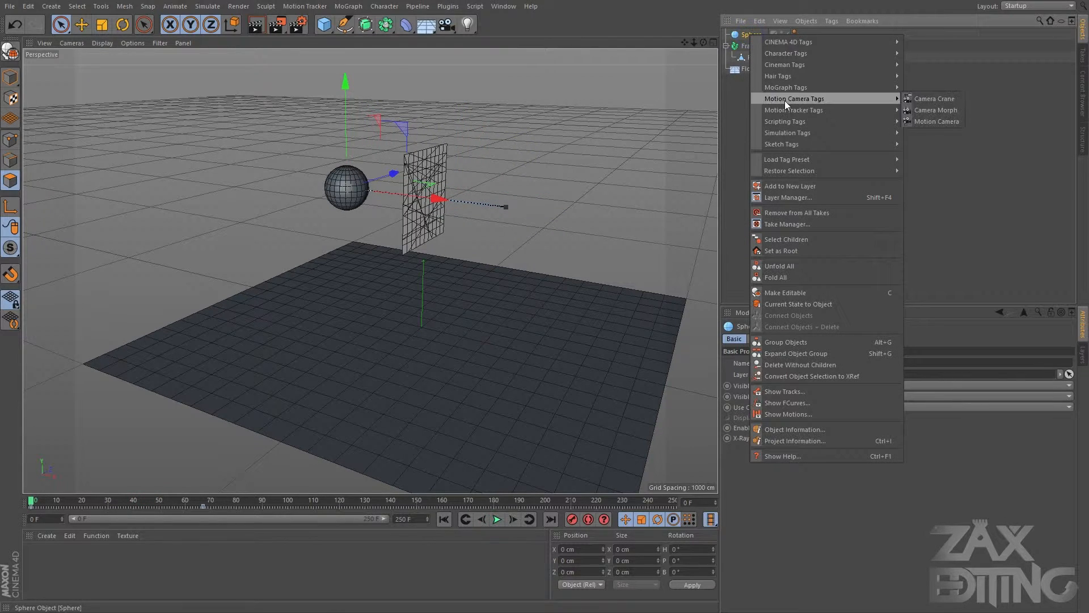
mouse_move(798, 124)
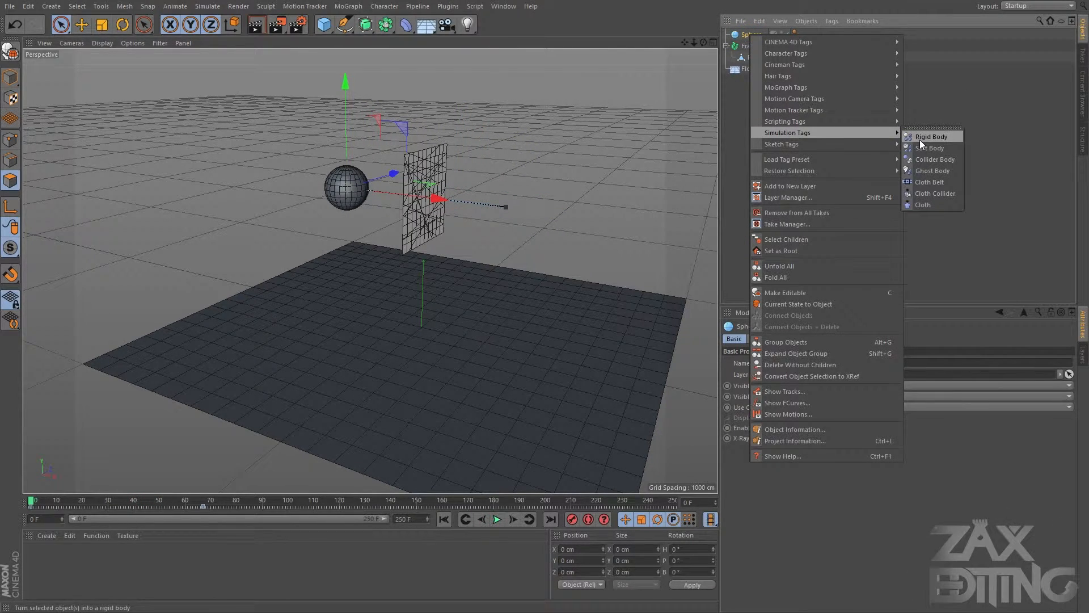
left_click(921, 139)
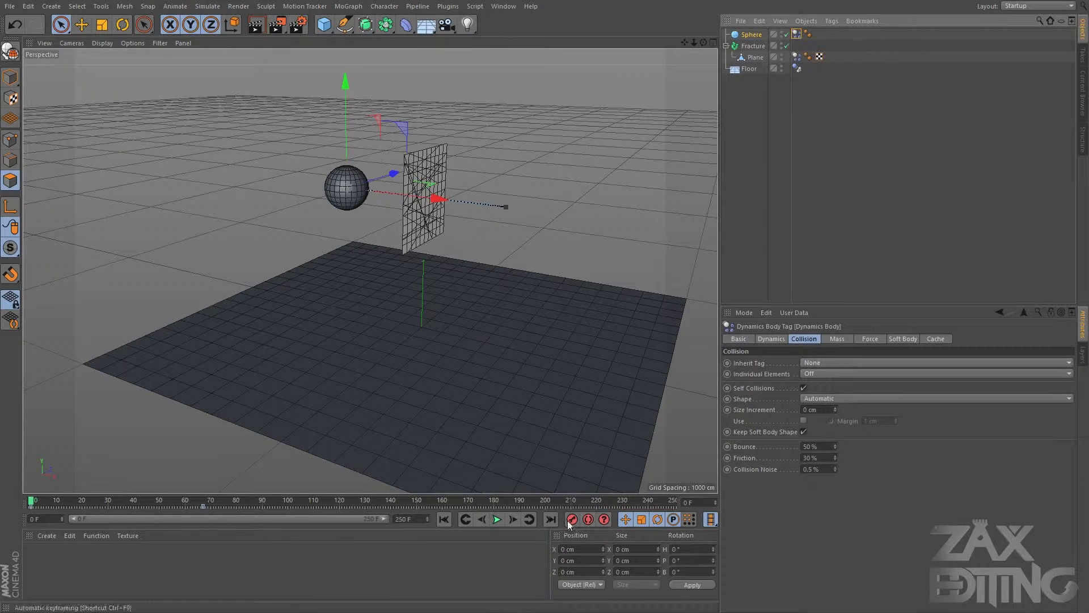
left_click(497, 519)
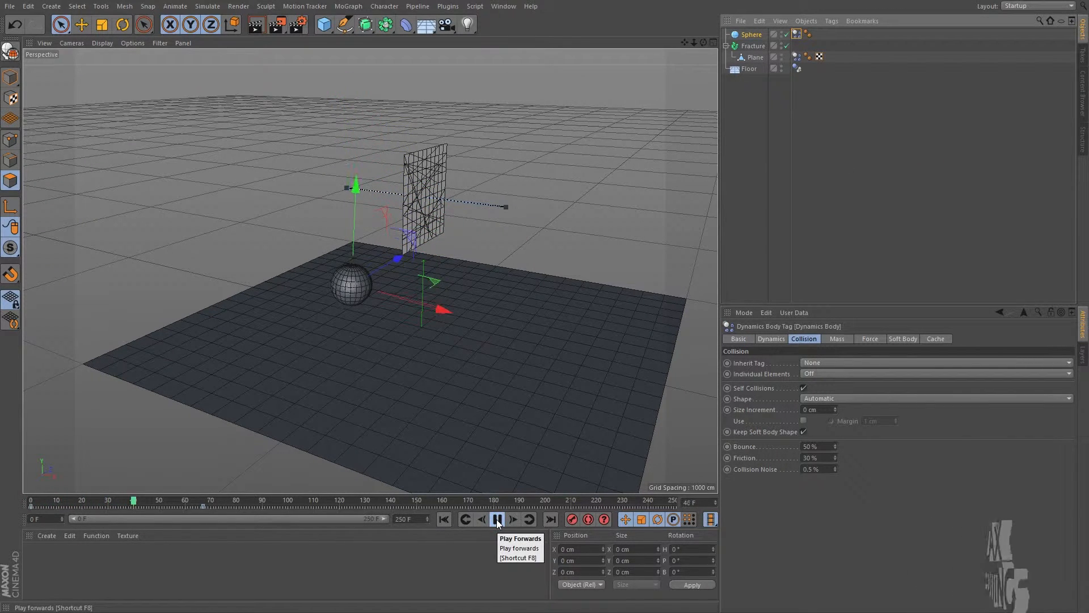
left_click_drag(131, 498, 7, 502)
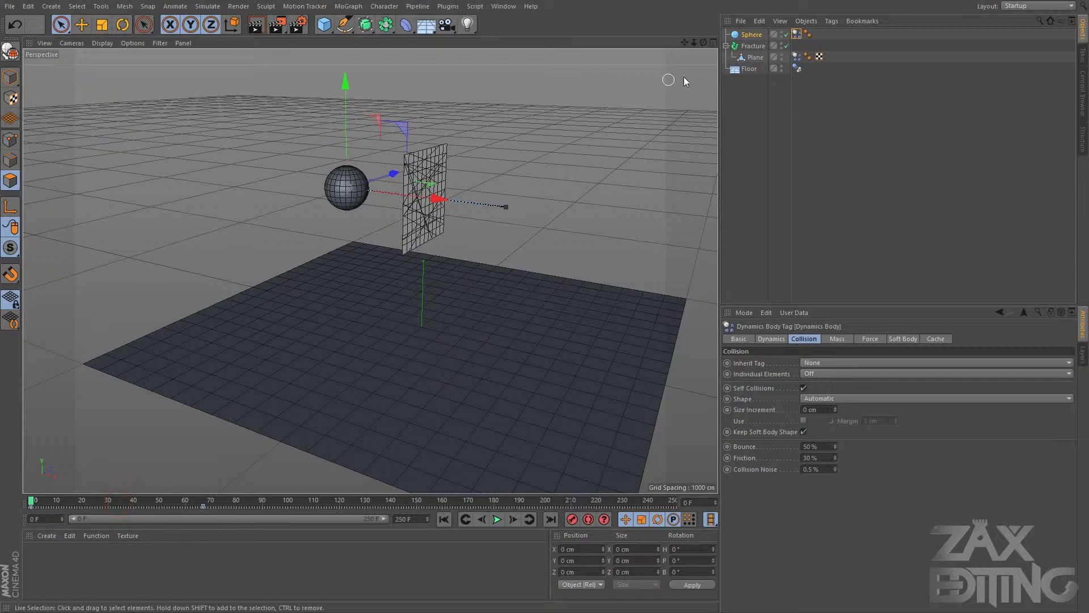
Step: Set Dynamic to Off in the sphere's Dynamics Body tag and test the collision with the plane from frame 0
left_click(751, 35)
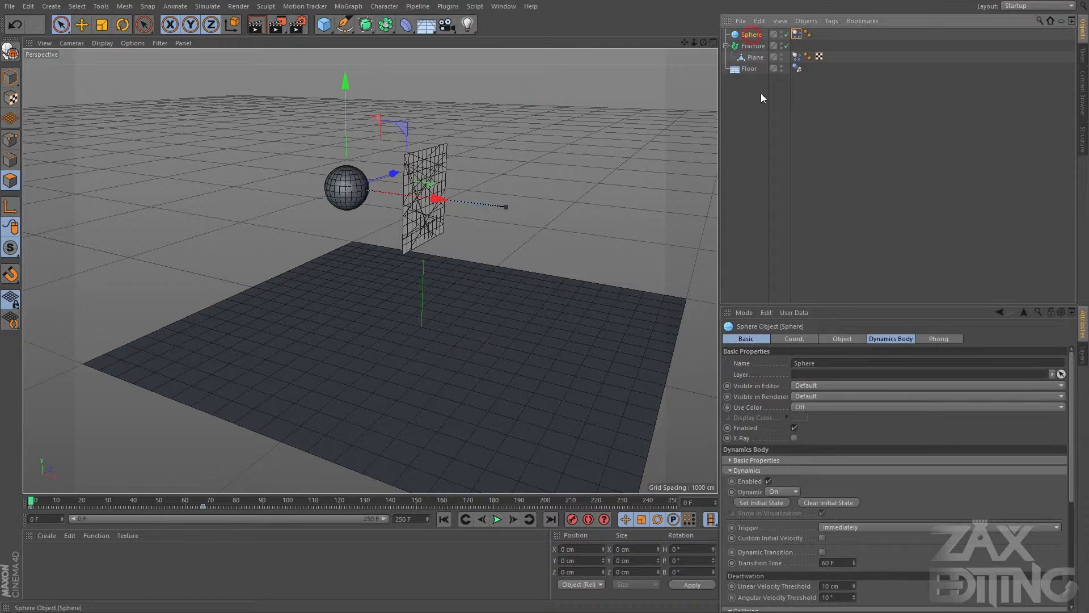
left_click(797, 34)
left_click(771, 339)
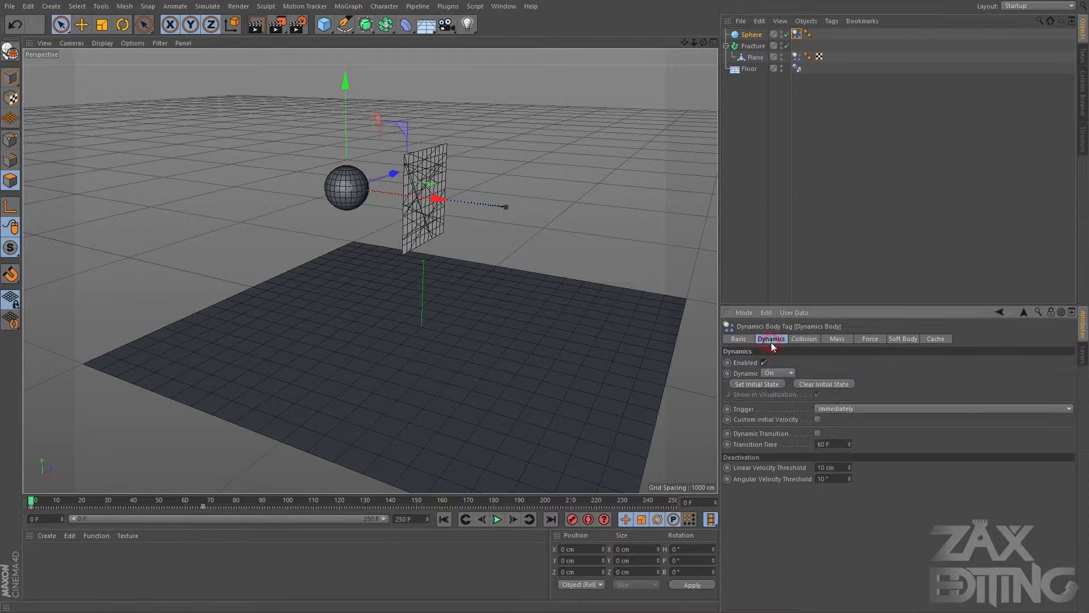
left_click(789, 386)
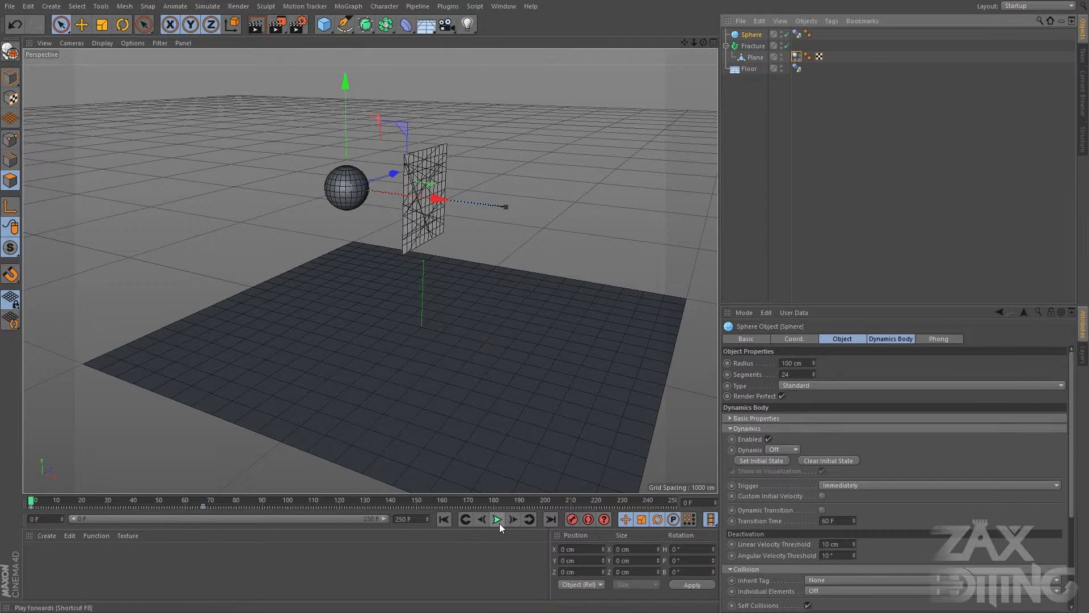
left_click(497, 519)
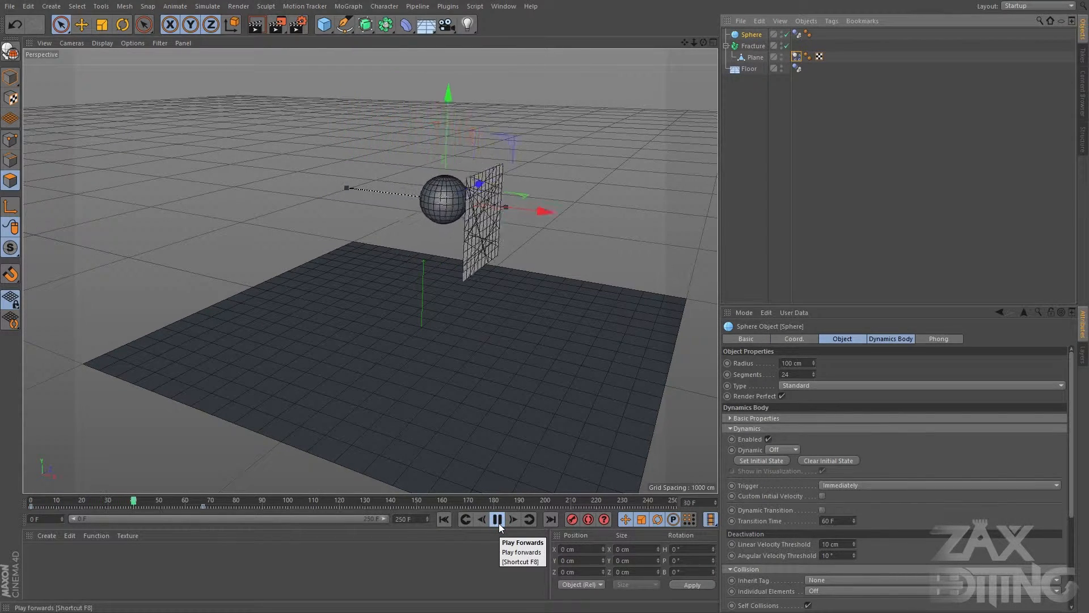
left_click(498, 520)
left_click(36, 504)
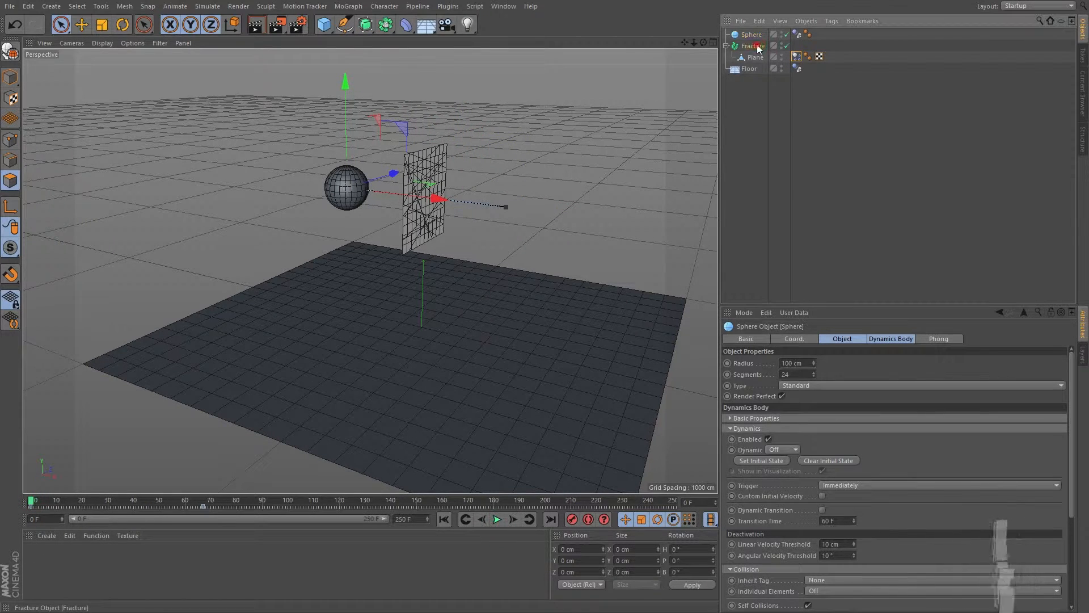
Step: Set the Fracture object's mode to Explode Segments
left_click(753, 46)
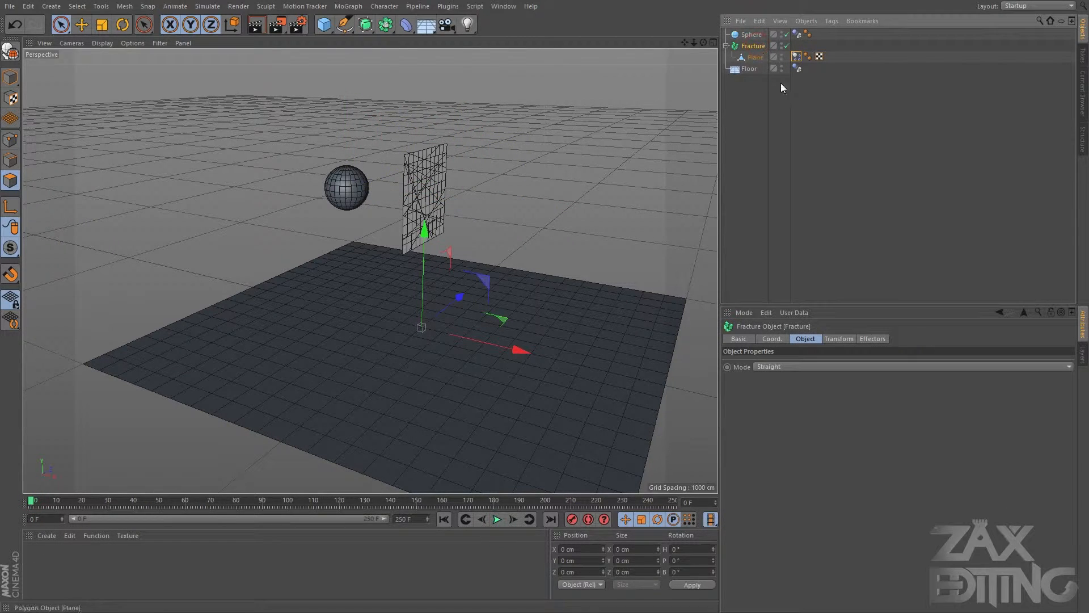
left_click(807, 339)
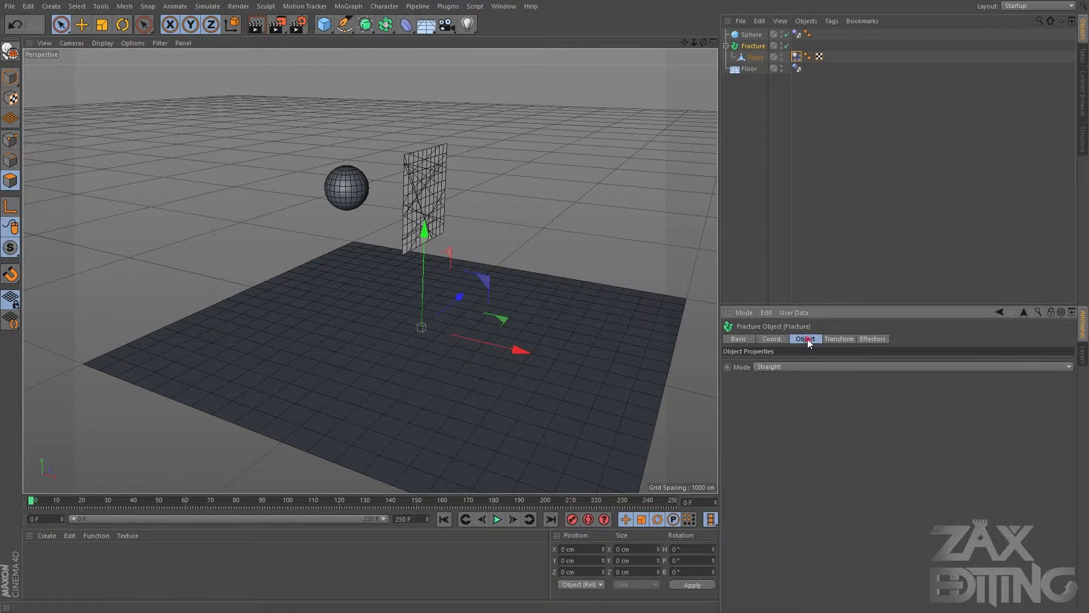
left_click(794, 369)
left_click(779, 389)
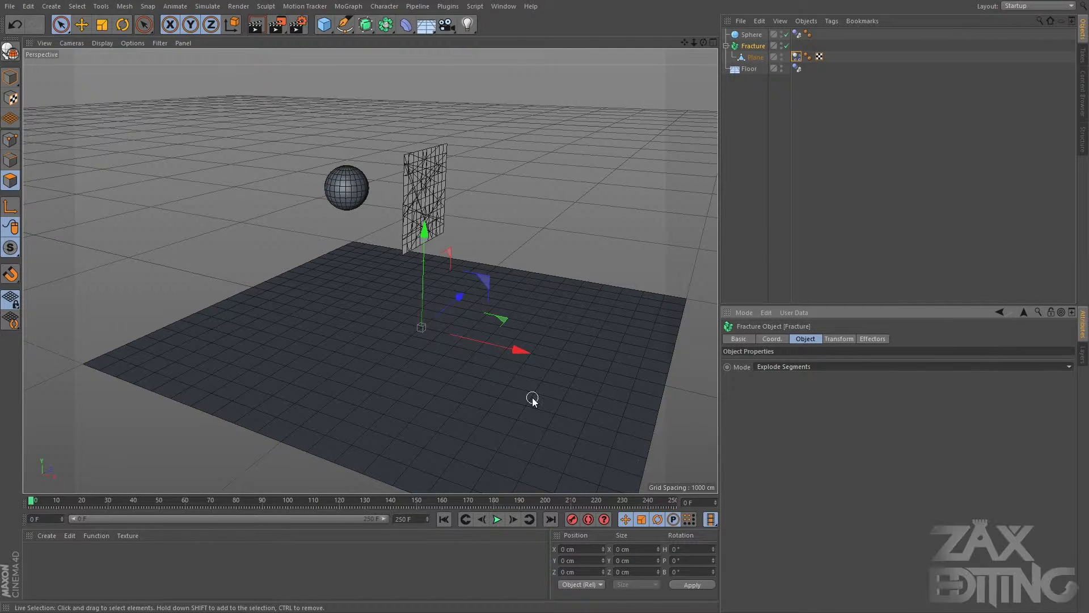
left_click(547, 214)
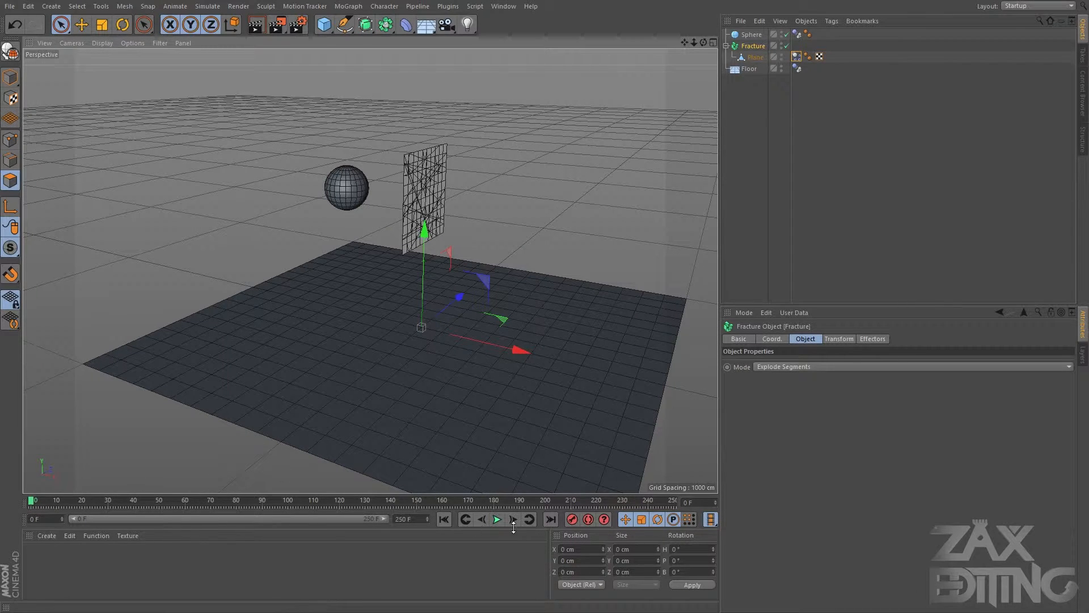
Step: Play the shattering simulation up to frame 68 and render the view to check the fragments
left_click(497, 519)
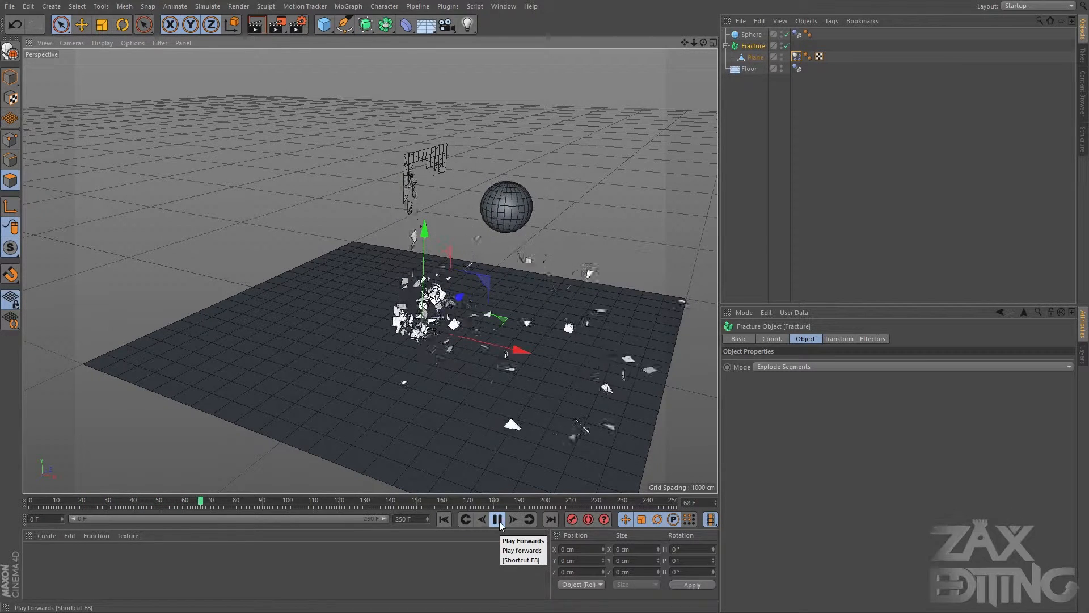
left_click(498, 520)
left_click(257, 27)
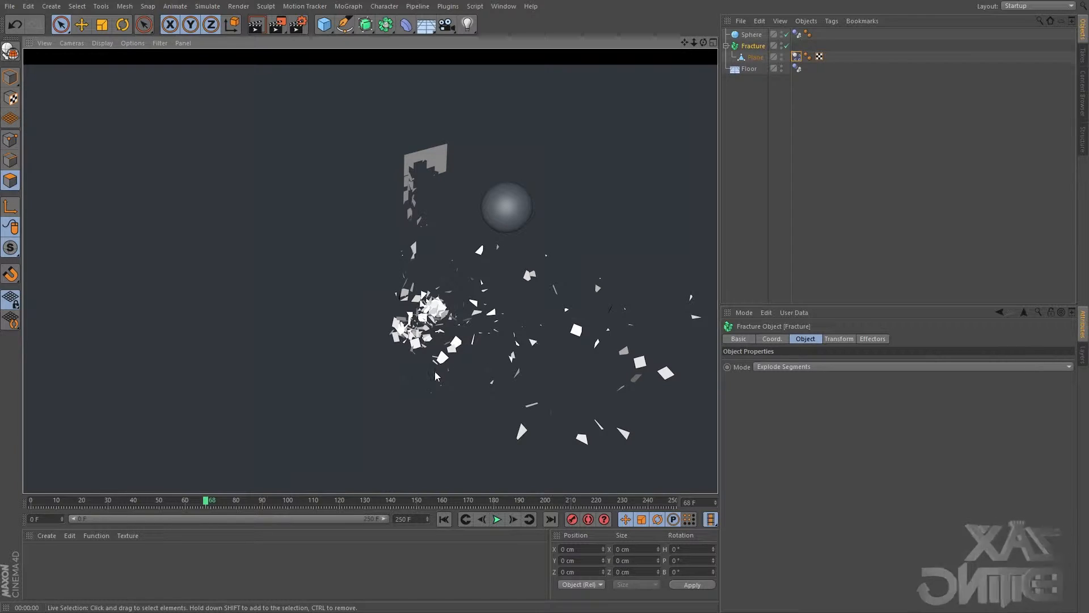
left_click_drag(47, 504, 31, 503)
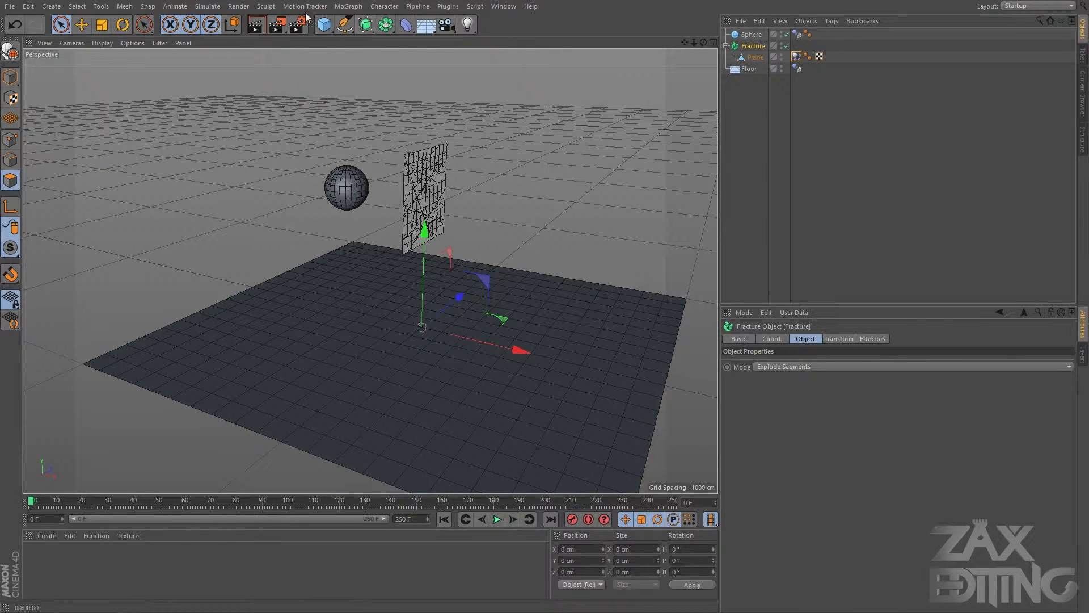
Step: Add a Cloth Surface object and make the Fracture object its child
left_click(208, 7)
mouse_move(211, 24)
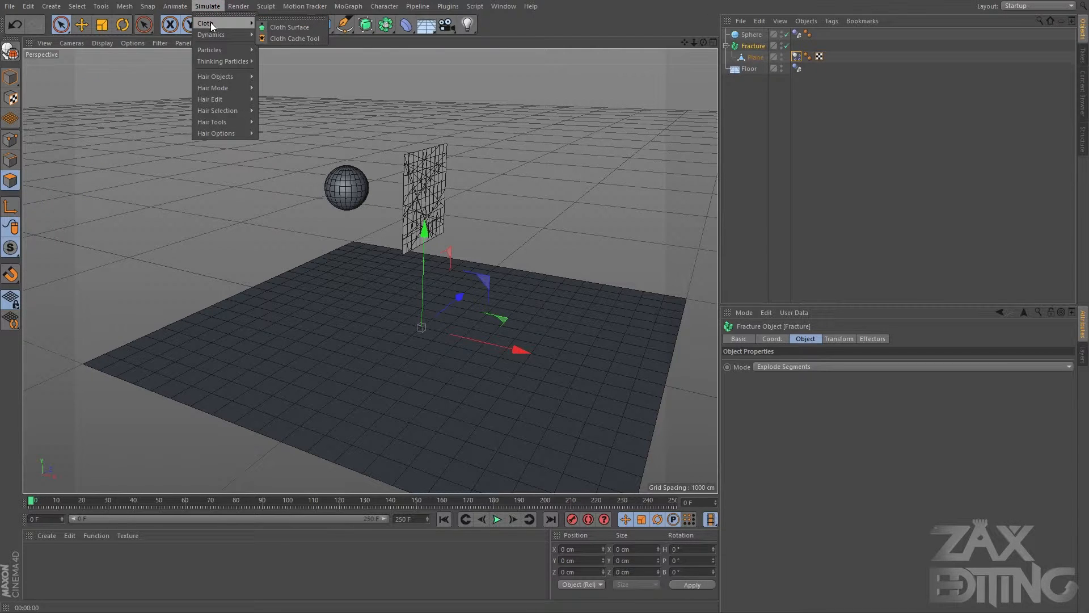
left_click(284, 28)
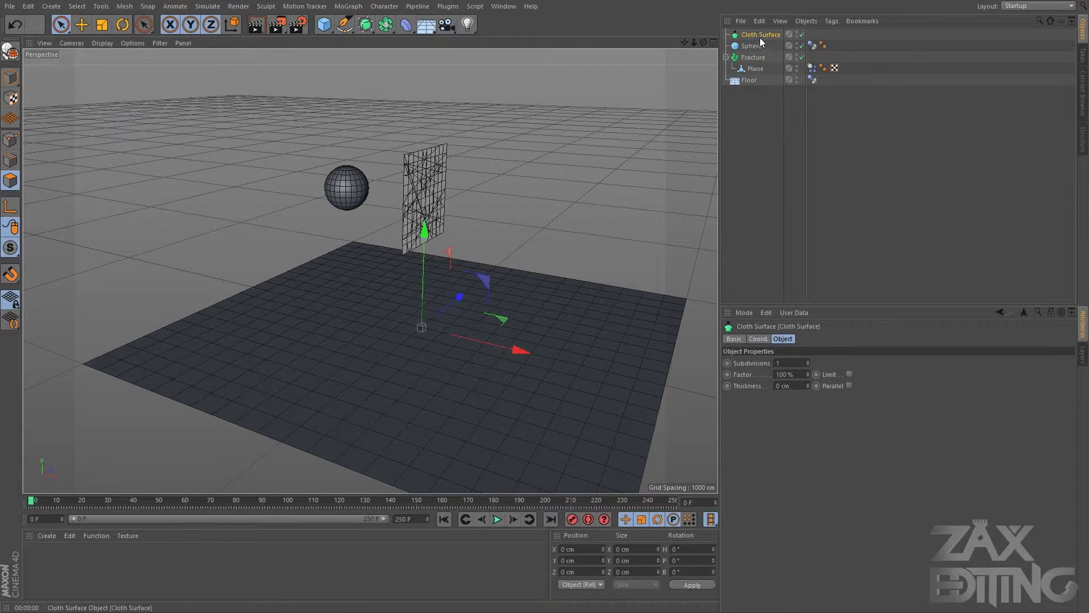
mouse_move(752, 58)
left_mouse_down()
mouse_move(765, 59)
mouse_move(766, 34)
left_mouse_up()
left_click(767, 138)
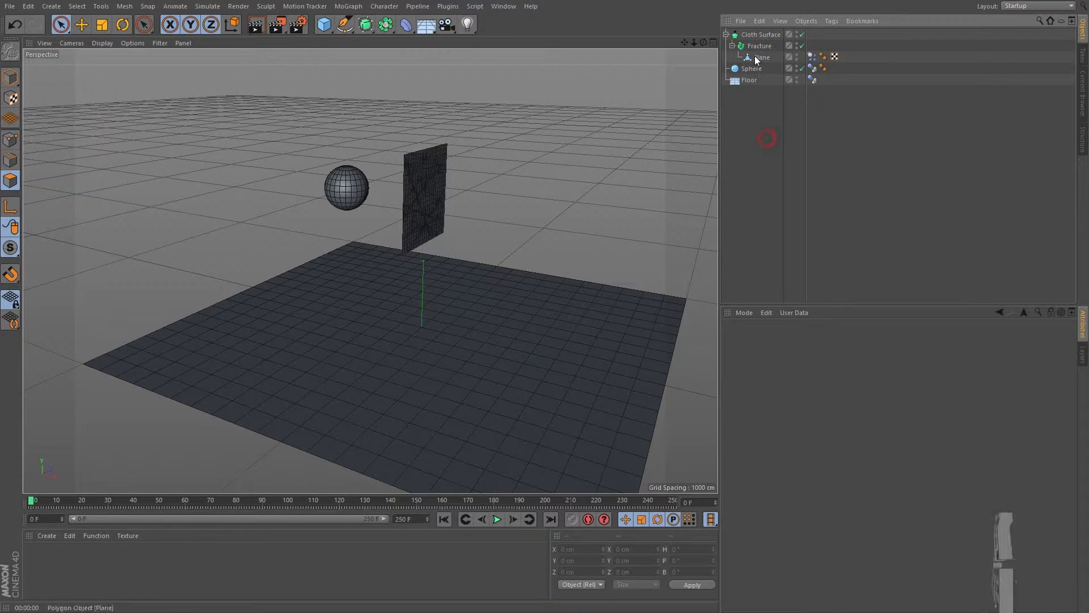
Step: Set the Cloth Surface's thickness to 12 cm and render the view to check the thickened plane
left_click(760, 35)
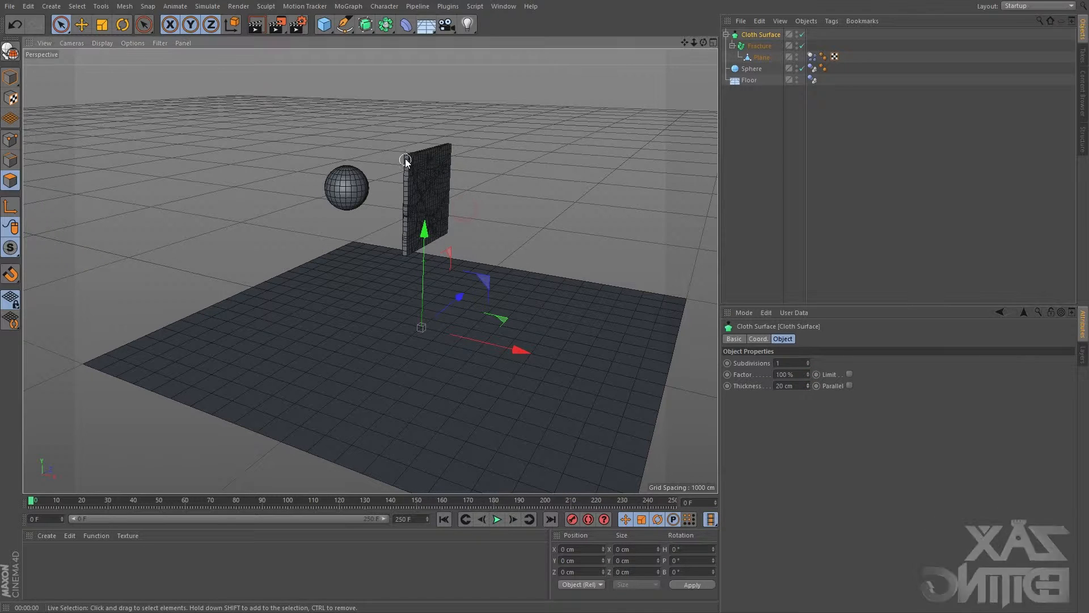
left_click(808, 387)
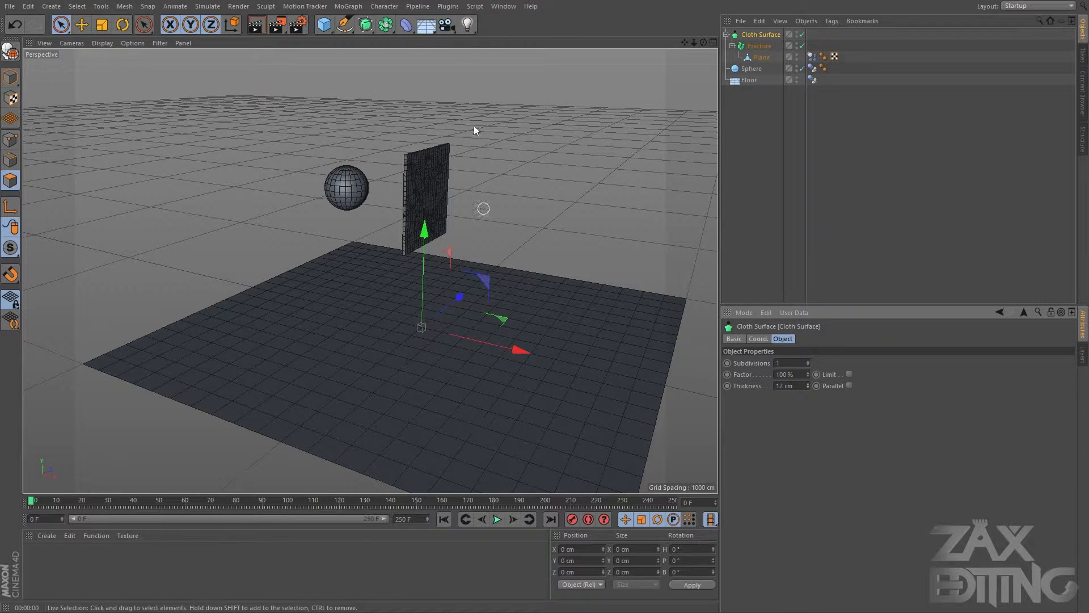
key("ctrl+r")
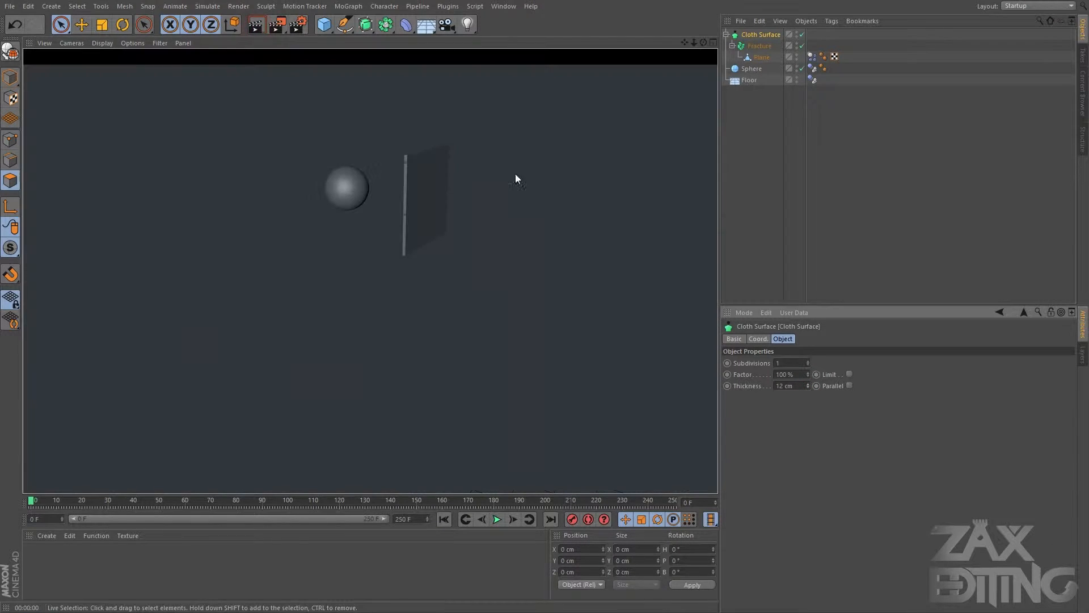
left_click(621, 151)
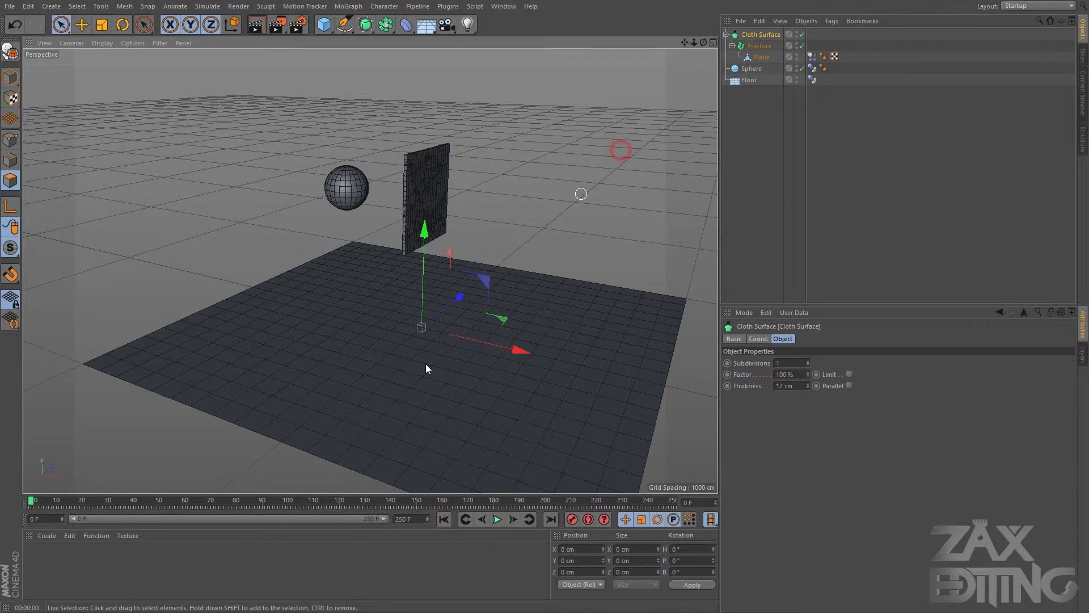
Step: Create a new default material and apply it to the sphere, the Cloth Surface and the floor
double_click(60, 555)
left_click_drag(49, 561, 352, 190)
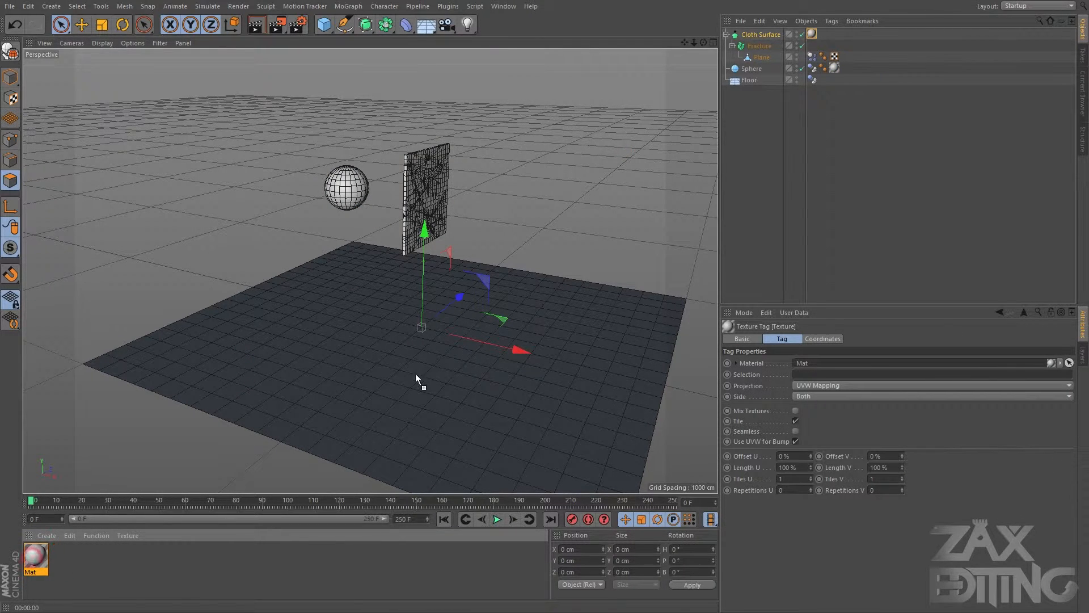
left_click_drag(415, 373, 416, 374)
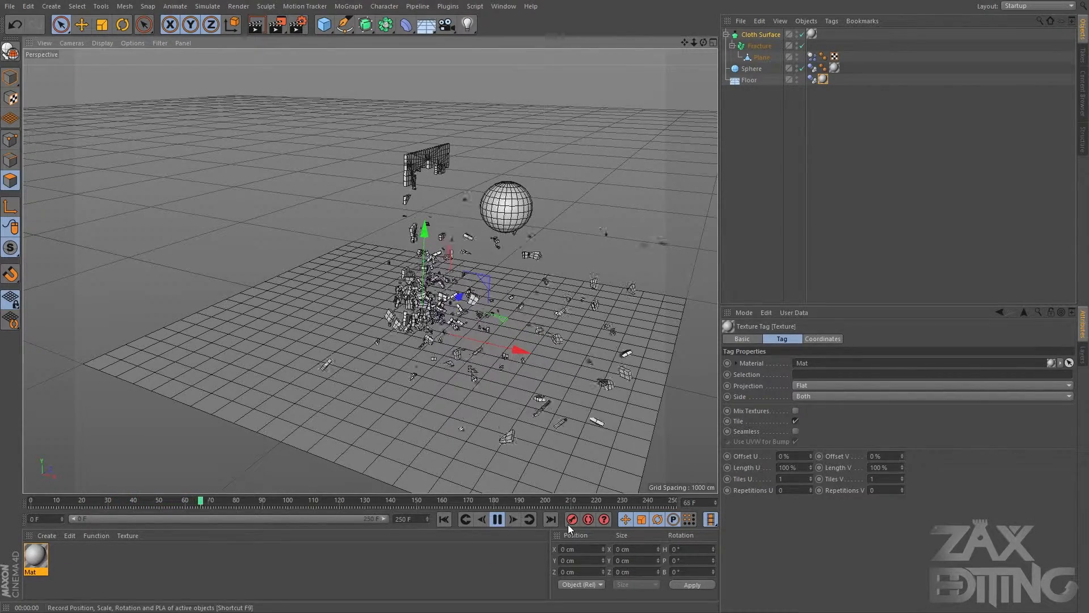
Step: Play the simulation up to frame 122 and make a Full Render AVI preview of all frames at image size 1000
left_click(497, 520)
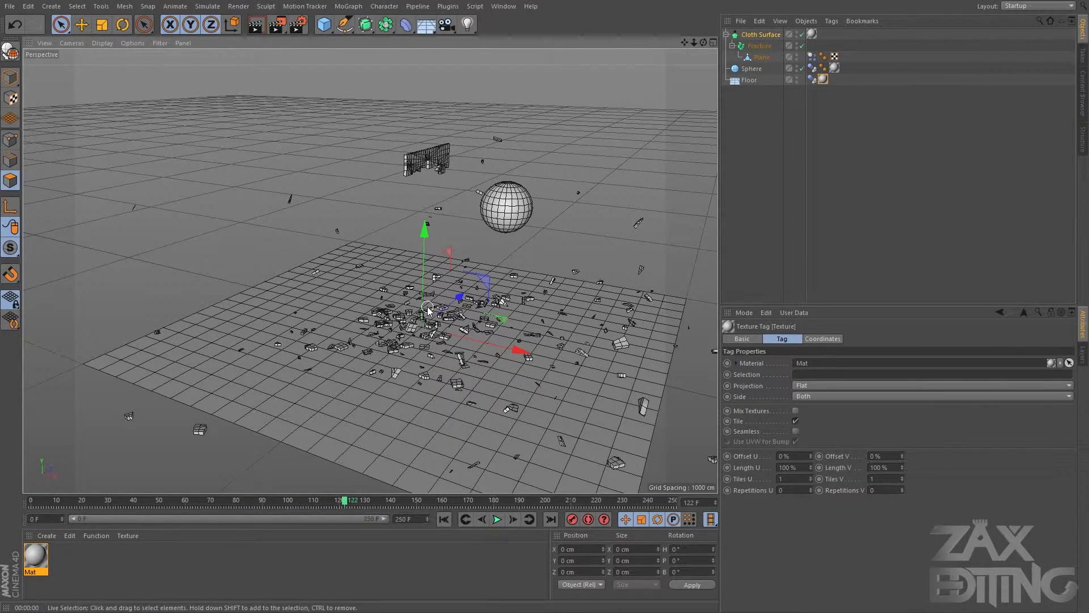
key("alt+b")
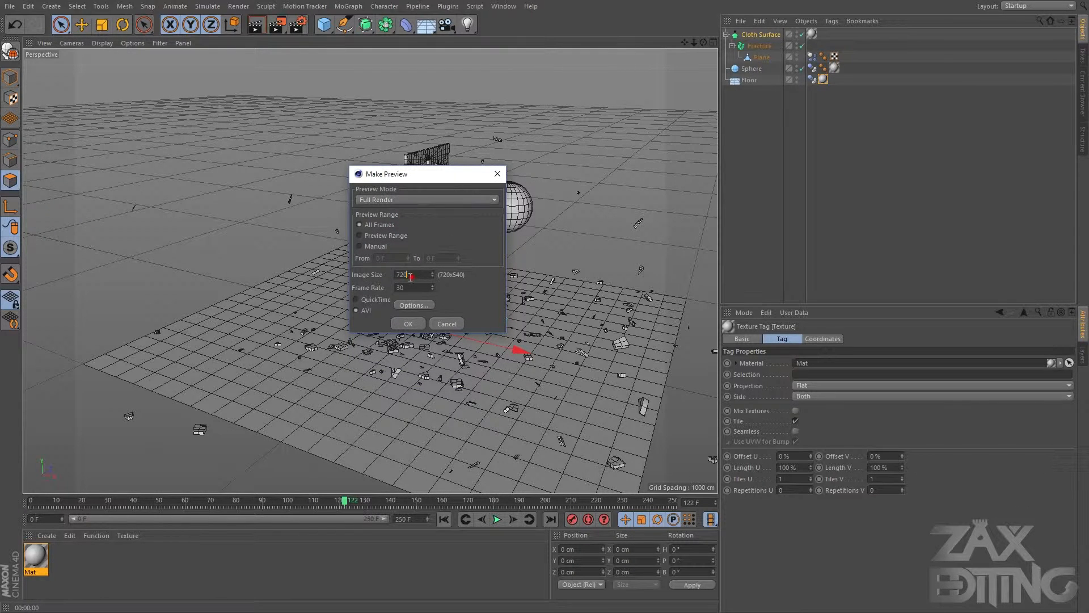
left_click(419, 323)
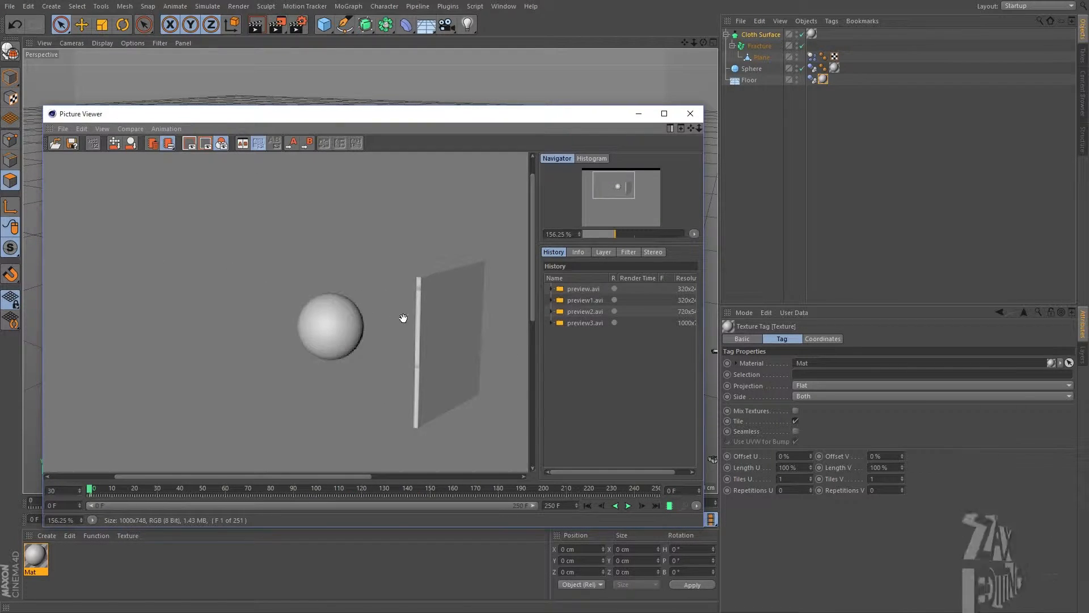
Step: Play the rendered preview up to frame 148 with the whole image in view, and close the Picture Viewer
scroll(403, 318, "down", 3)
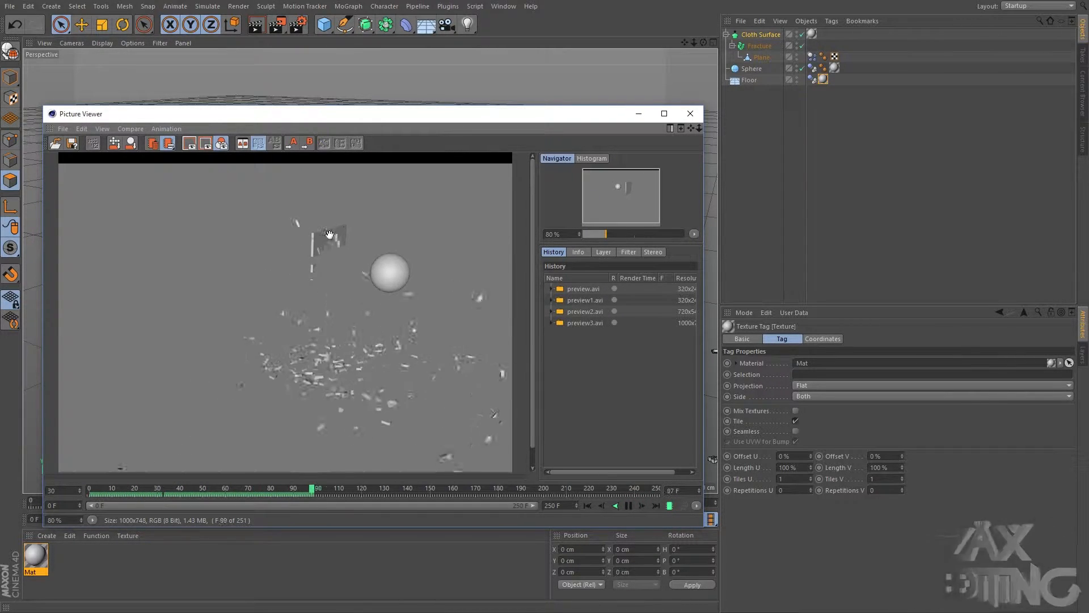
left_click(629, 505)
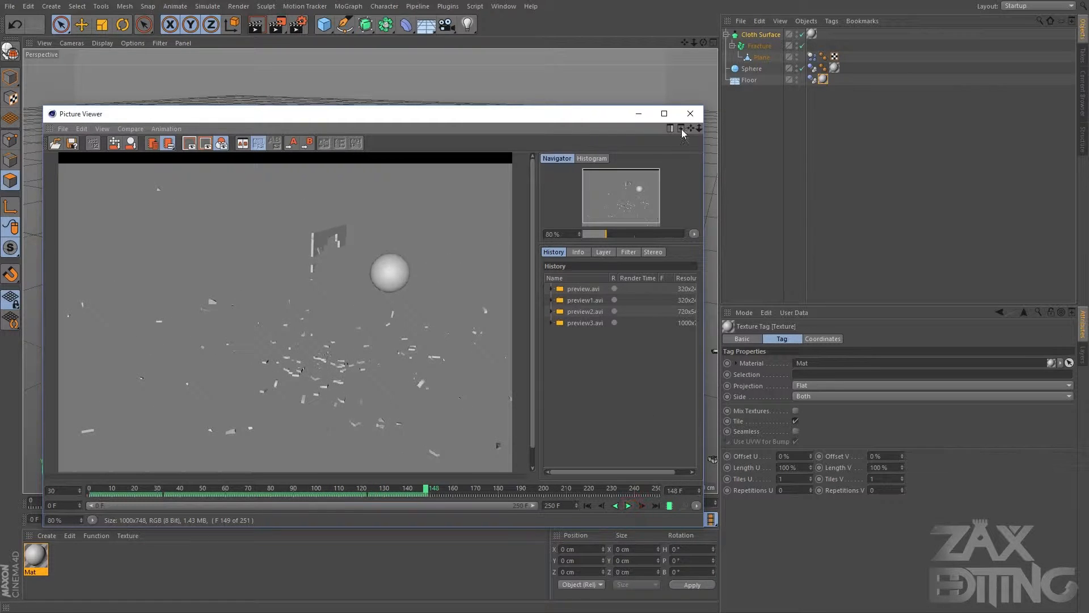
left_click(690, 114)
Step: Add a Target Light to the scene
left_click(451, 27)
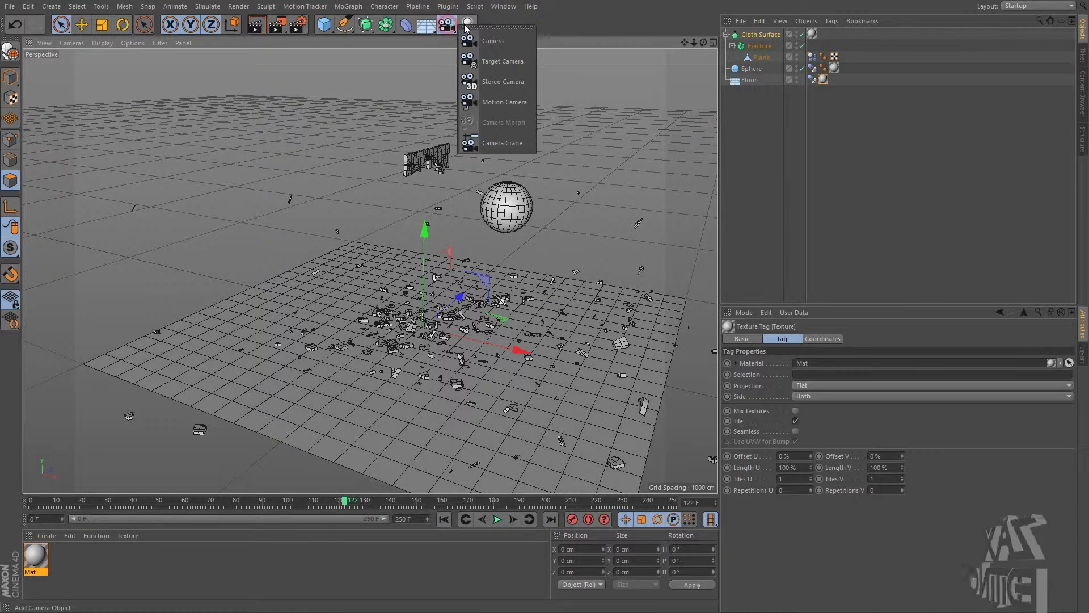
left_click(471, 28)
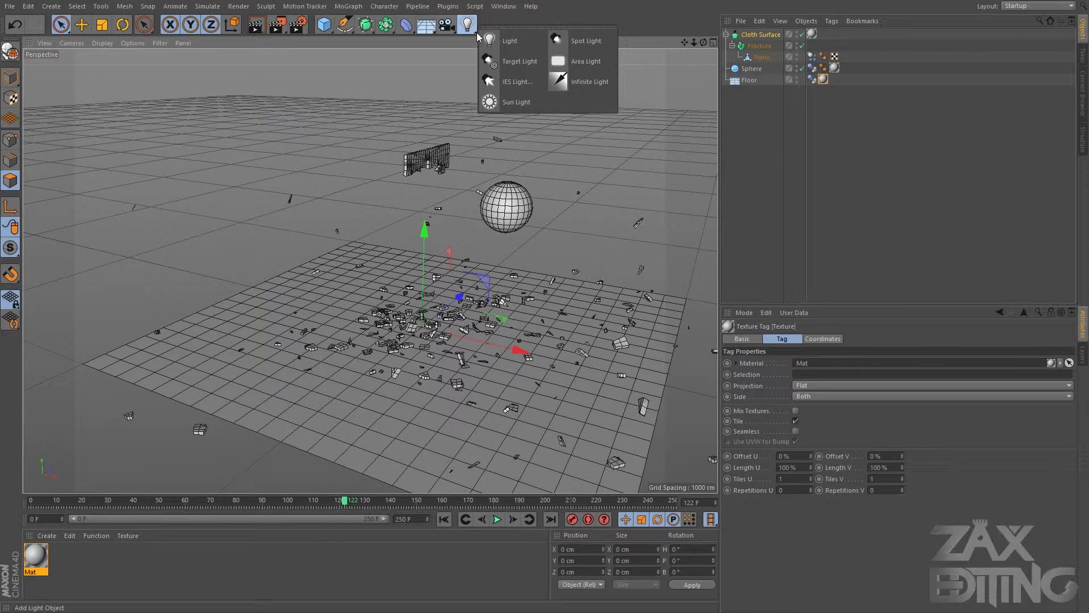
left_click(519, 61)
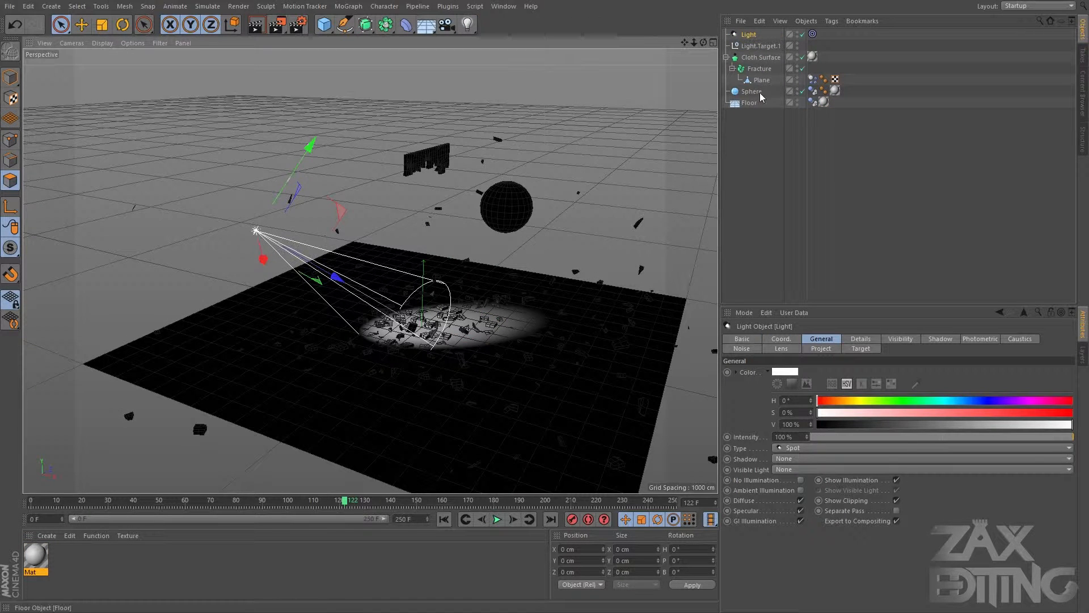
Step: Raise the light's target null to about the sphere's height, shift it along X toward the light, and nudge the light itself
left_click(760, 46)
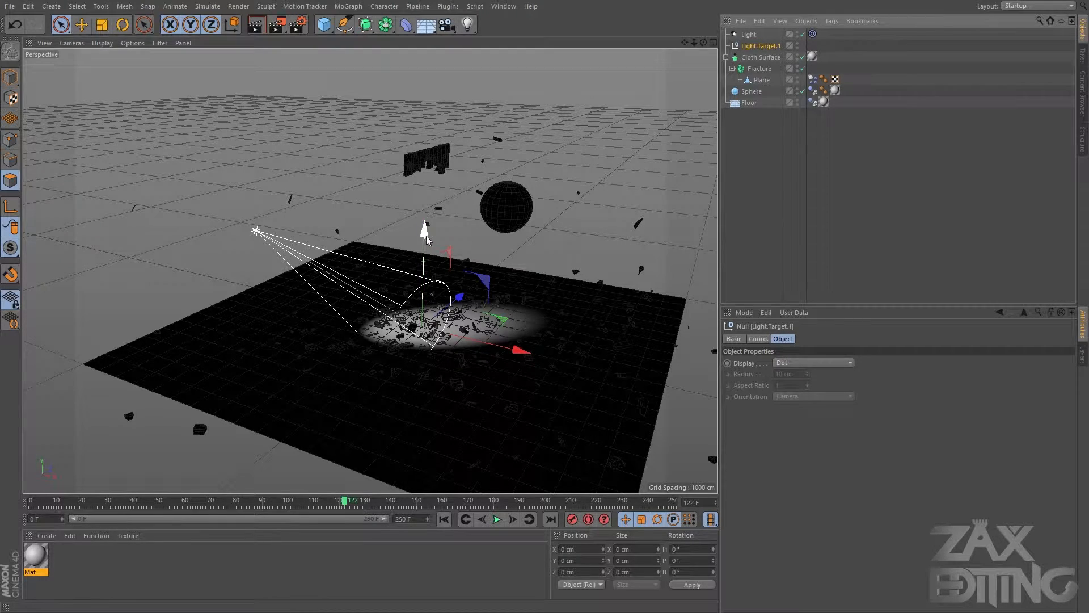
left_click_drag(426, 234, 431, 119)
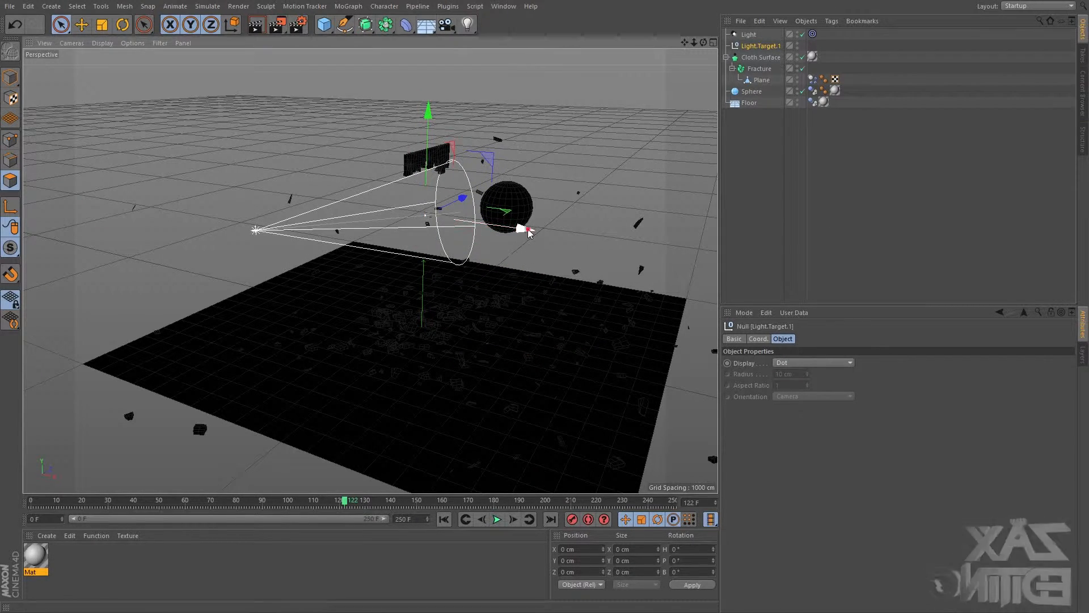
left_click_drag(524, 229, 478, 213)
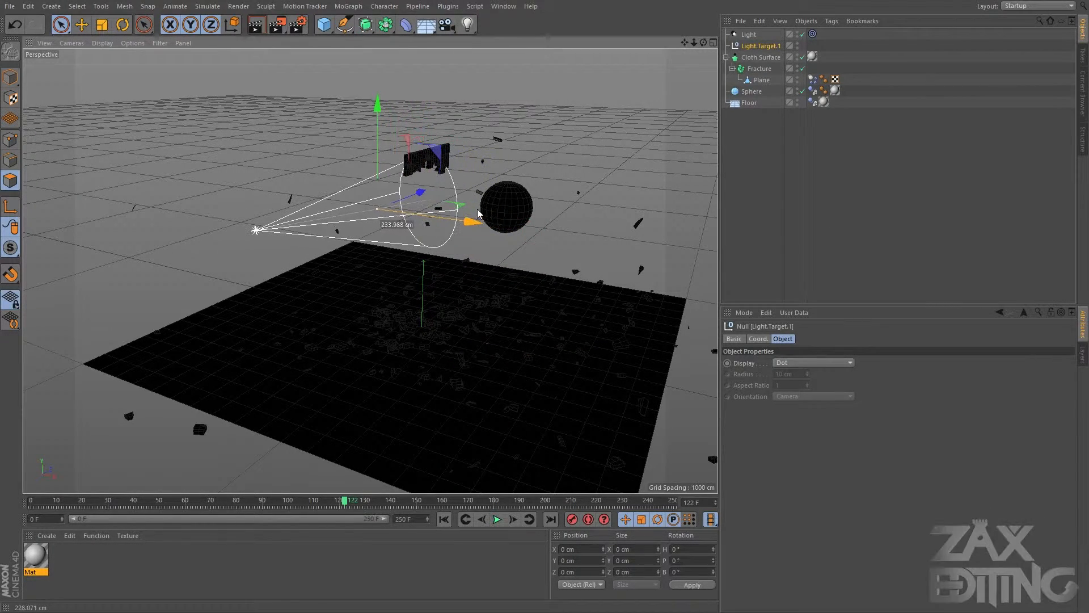
left_click(749, 35)
left_click_drag(295, 258, 258, 363)
Step: Move the light's target null along X past the plane toward the sphere
left_click(758, 47)
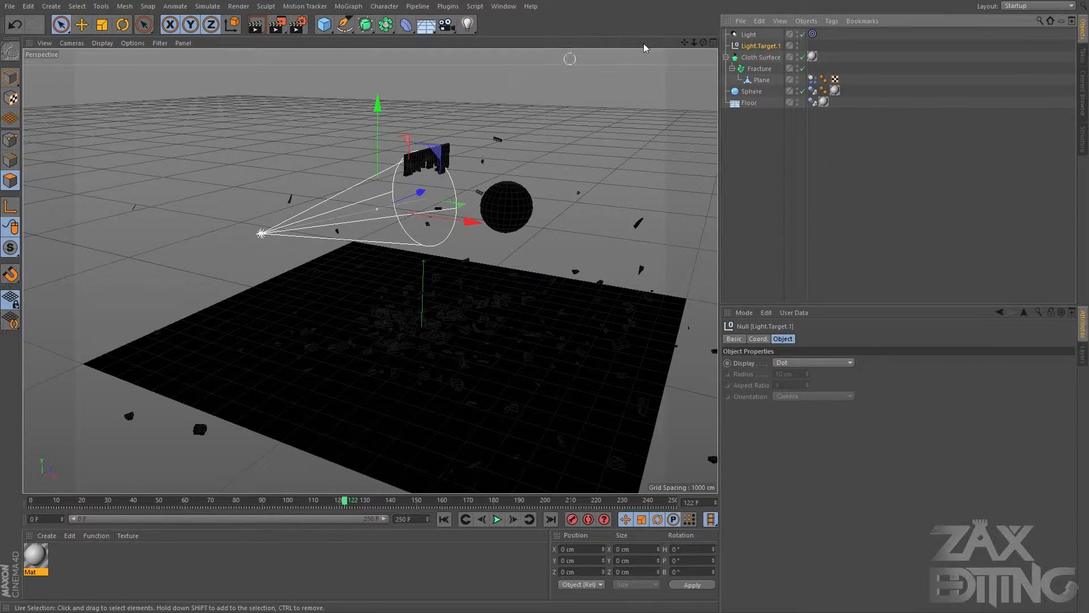
left_click_drag(704, 44, 465, 125)
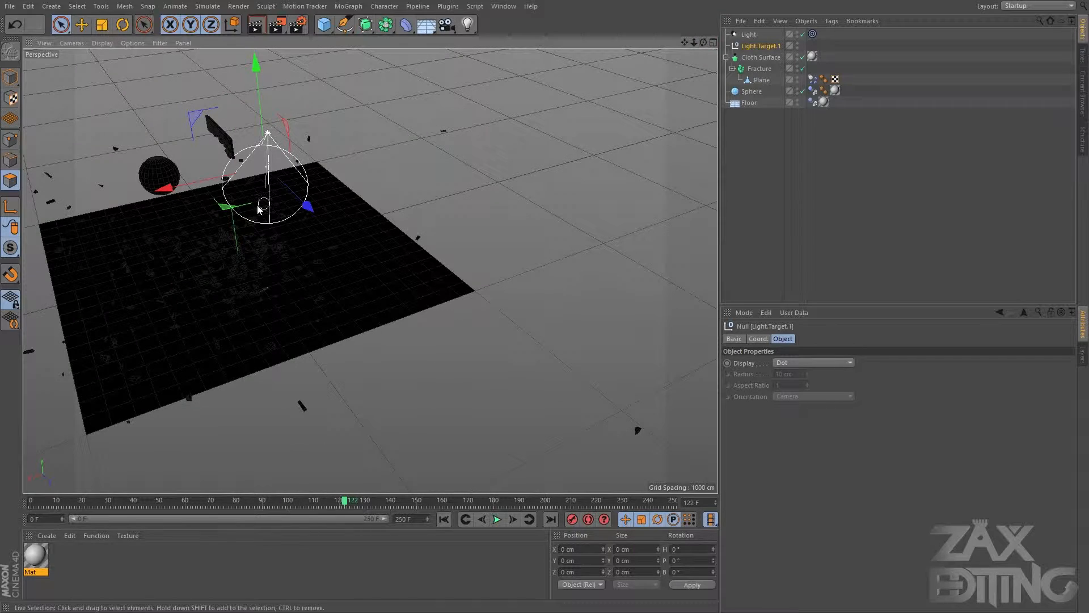
left_click_drag(201, 181, 119, 188)
left_click_drag(180, 92, 441, 62)
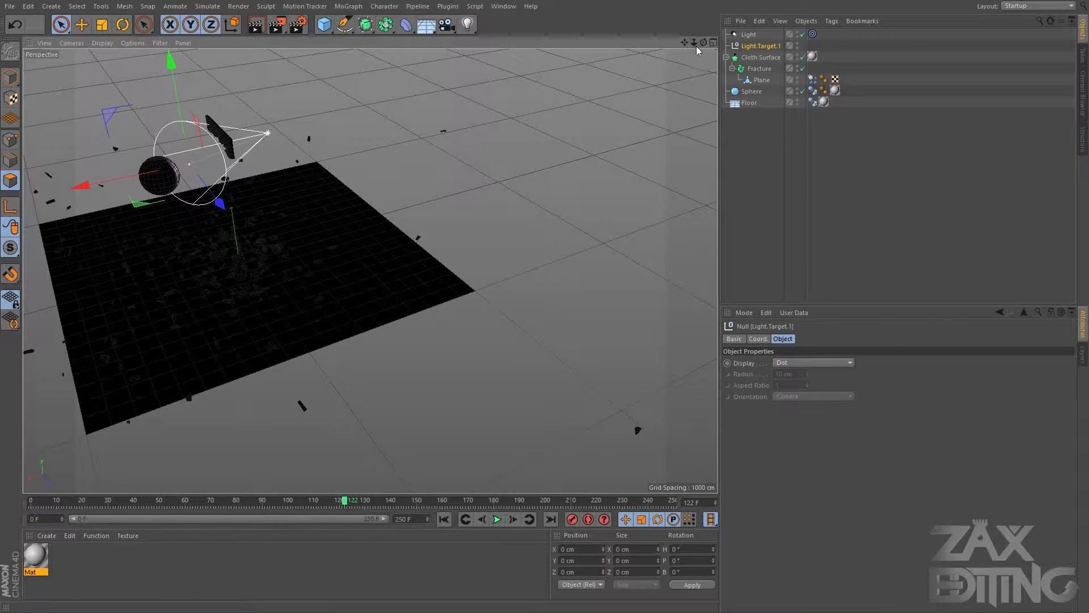
left_click_drag(703, 44, 874, 57)
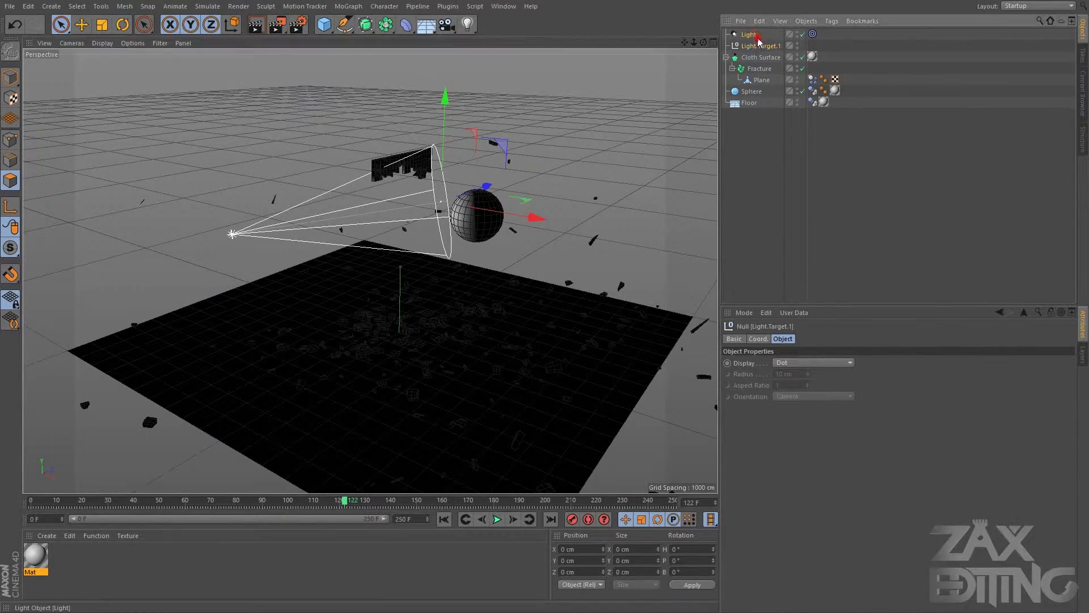
Step: Move the light far back from the plane and raise it so its cone covers the sphere and part of the floor
left_click(758, 38)
left_click_drag(211, 266, 255, 440)
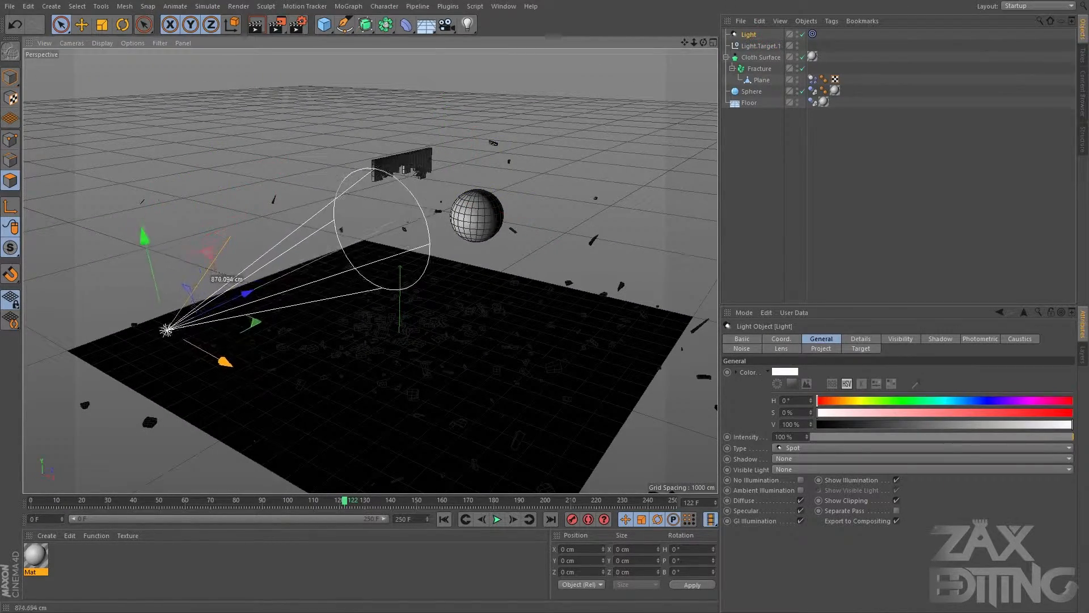
left_click_drag(248, 294, 165, 332)
left_click_drag(63, 271, 37, 68)
left_click_drag(126, 181, 12, 137)
Step: Shift the light's target null back along X toward the plane and lower it slightly
left_click(754, 46)
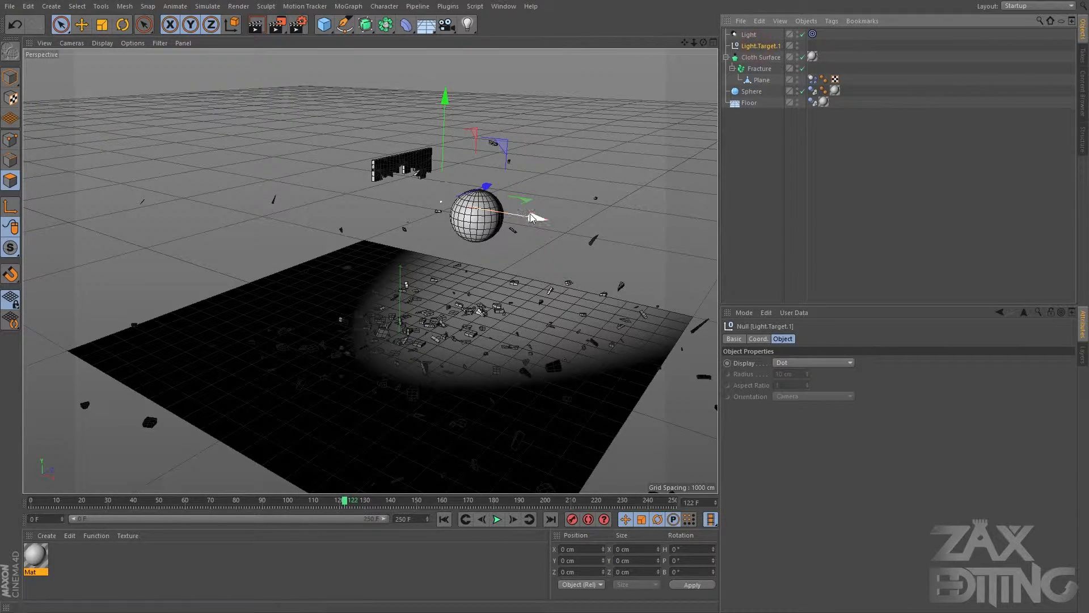
left_click_drag(532, 218, 493, 211)
left_click_drag(410, 93, 395, 126)
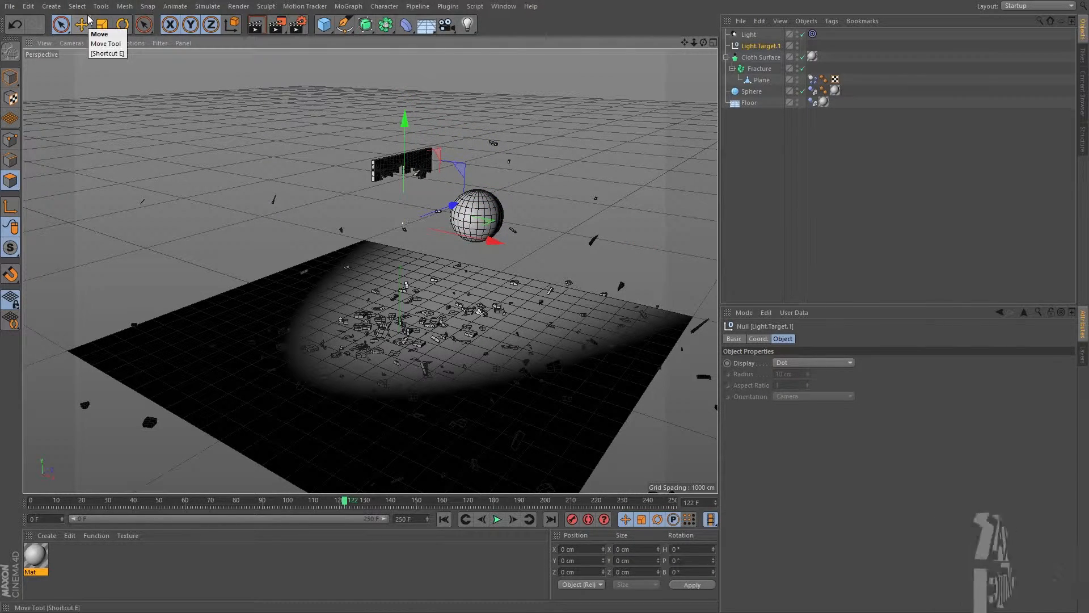
Step: Make a Full Render AVI preview of all frames at image size 700 and play it
key("alt+b")
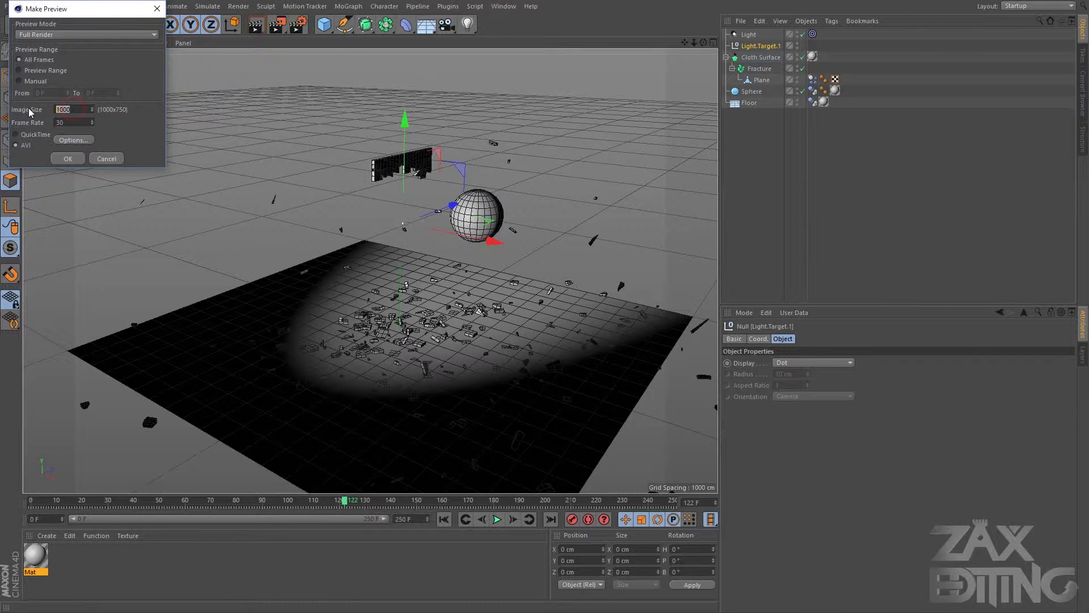
type("7")
left_click(65, 159)
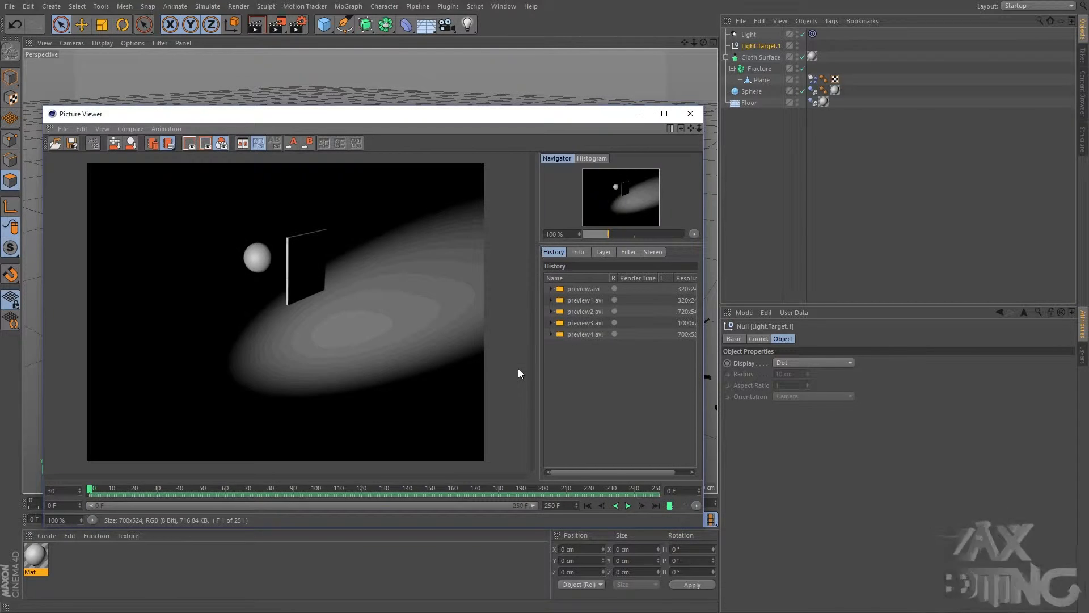
left_click(628, 506)
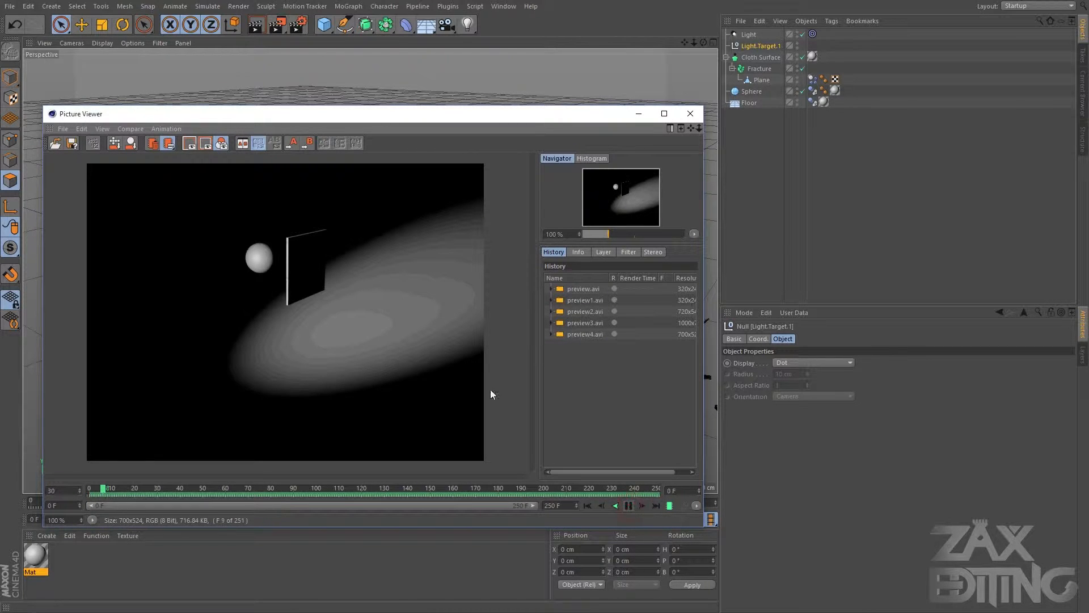